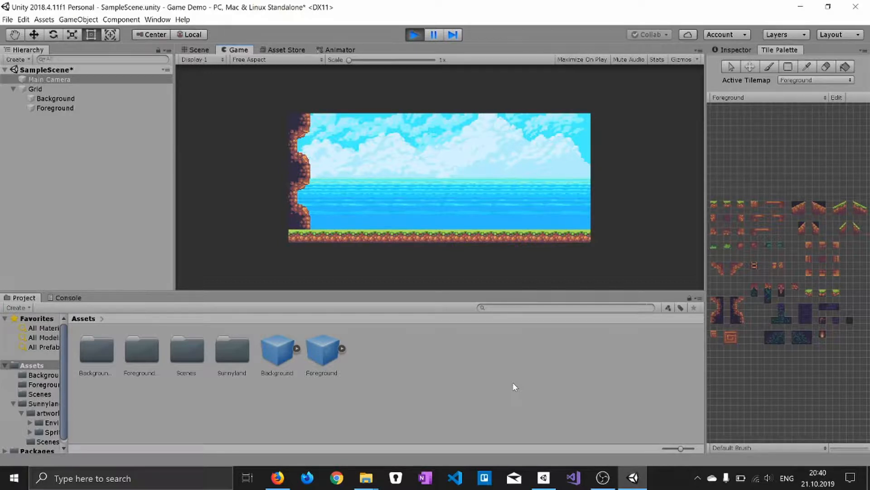
- Switch to Unity Hub and create a new project from the 2D template, named Demo
left_click(550, 485)
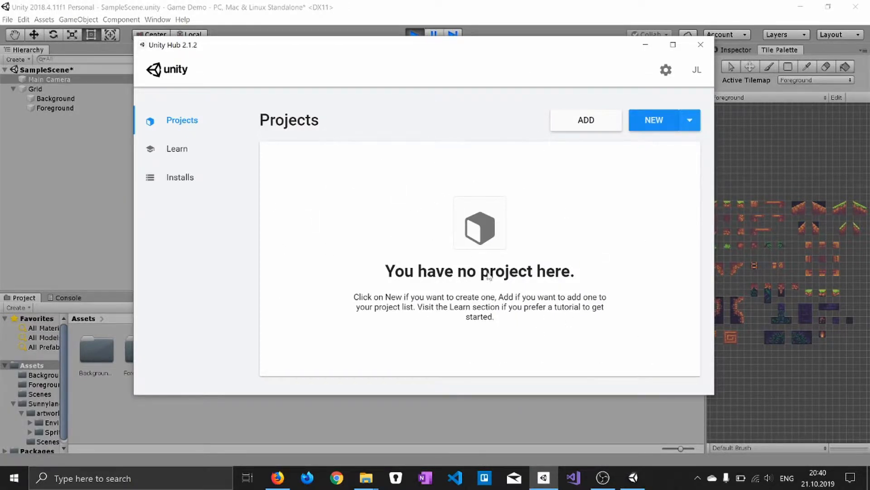
left_click(657, 126)
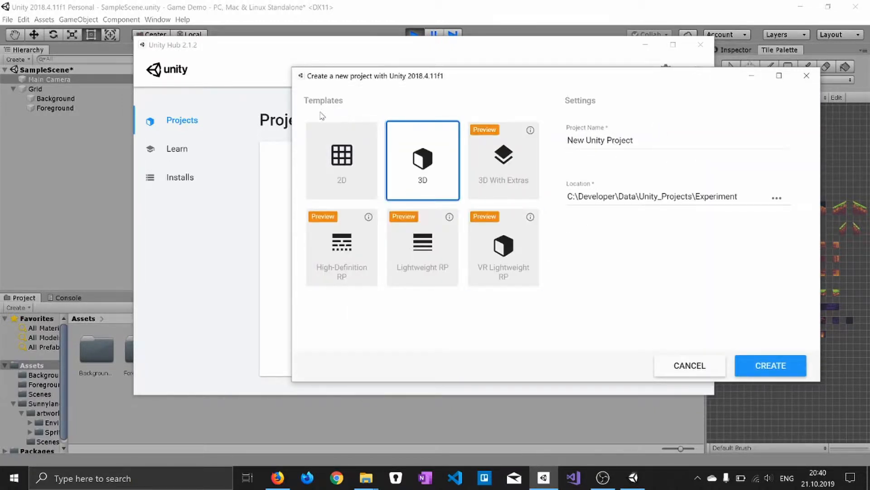
left_click(337, 159)
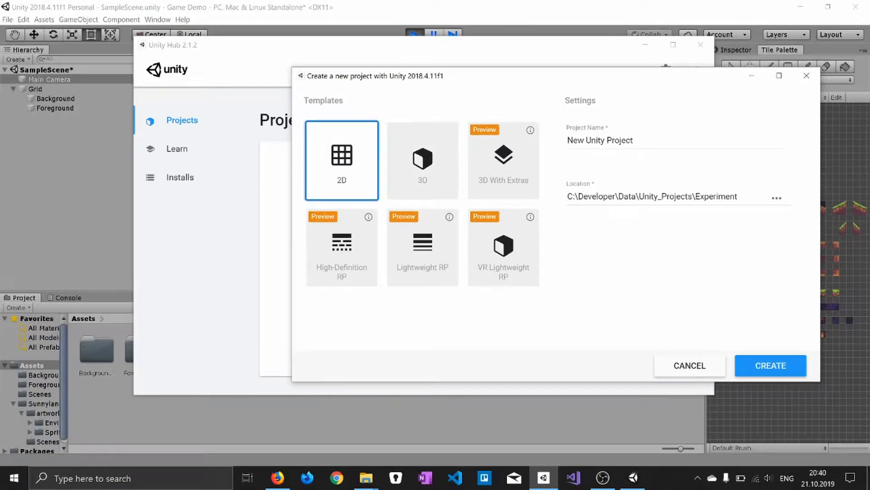
left_click_drag(662, 141, 540, 147)
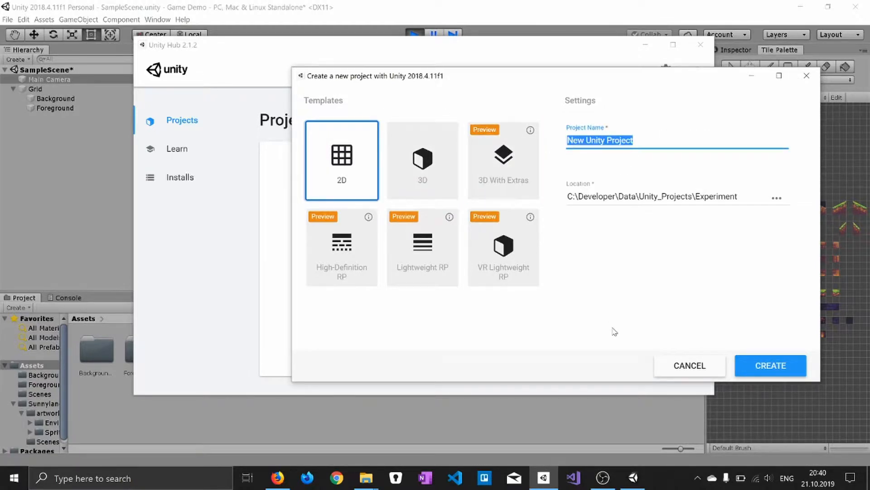
type("Demo")
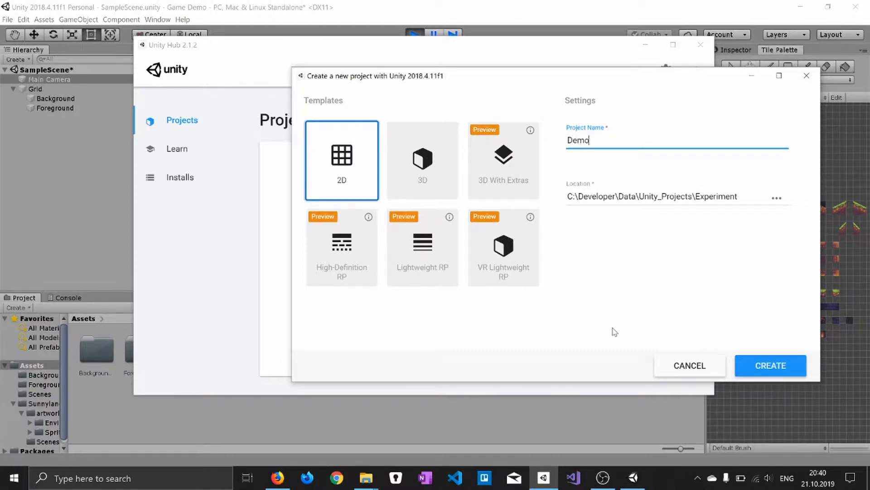
left_click(771, 367)
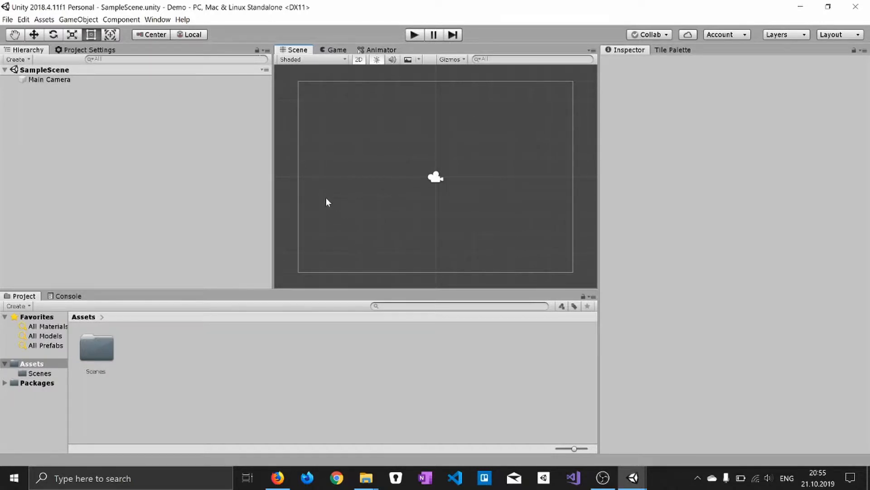
- Open the Asset Store and search it for "sunny land"
left_click(158, 20)
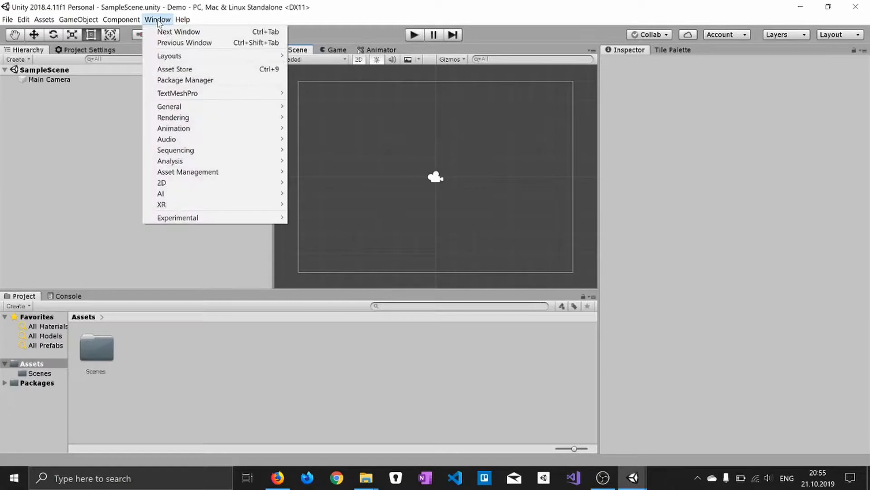
left_click(189, 69)
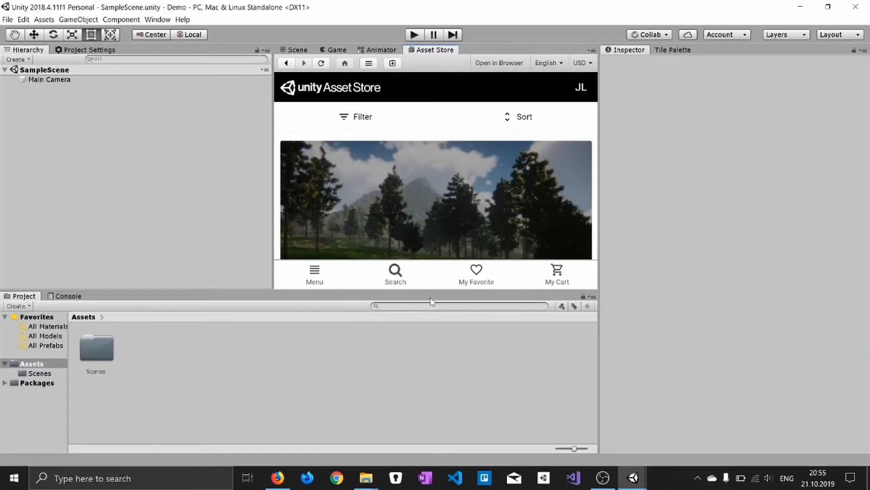
left_click(395, 274)
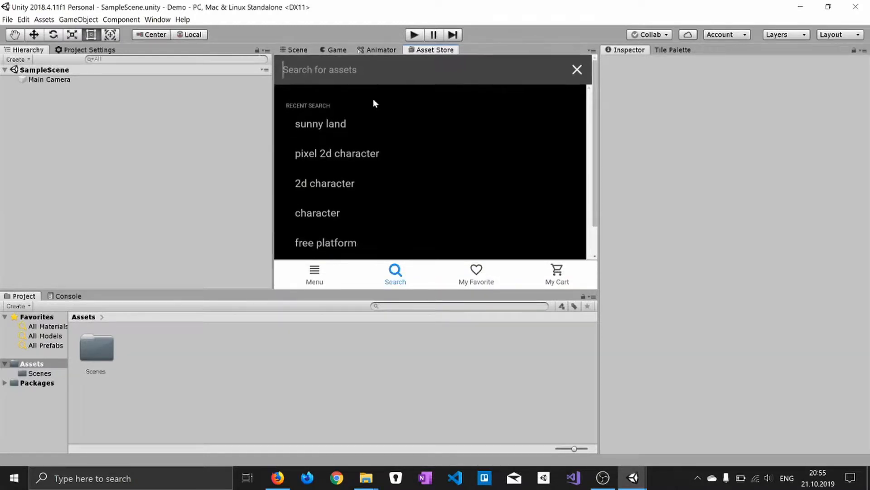
left_click(360, 131)
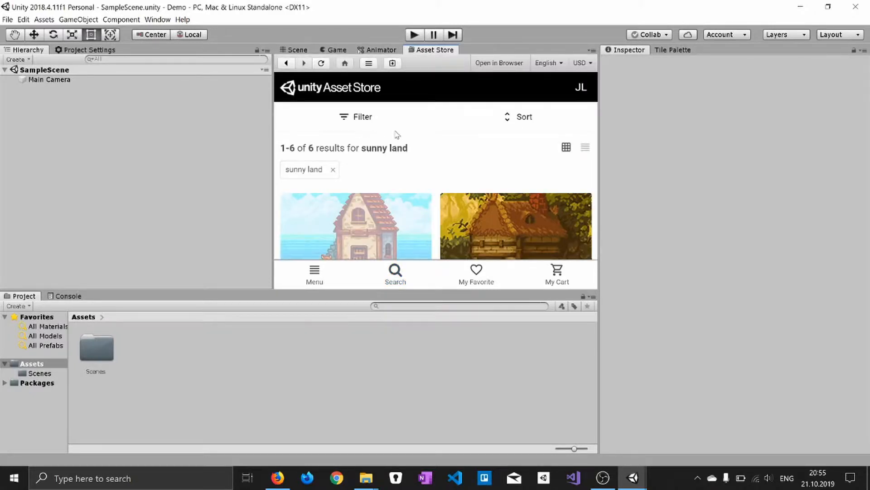
- Import the free Sunny Land package from its store page with all of its files included
scroll(402, 172, "down", 1)
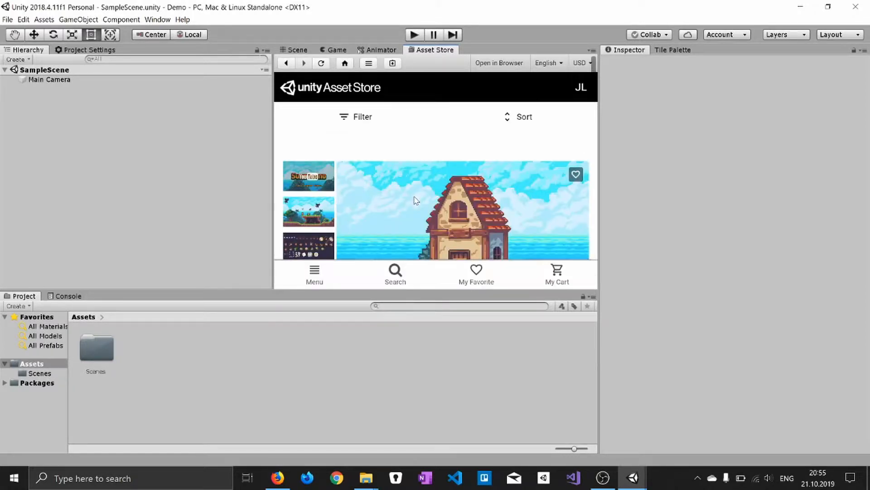
scroll(414, 200, "down", 5)
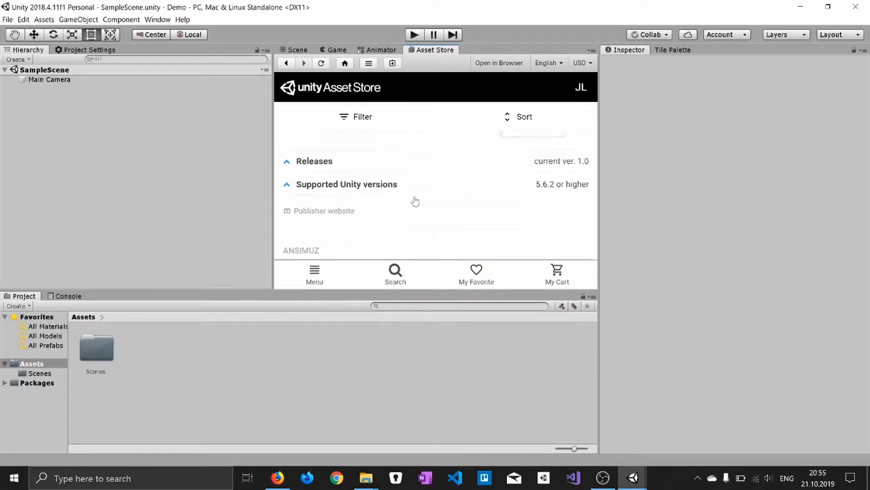
scroll(414, 200, "up", 3)
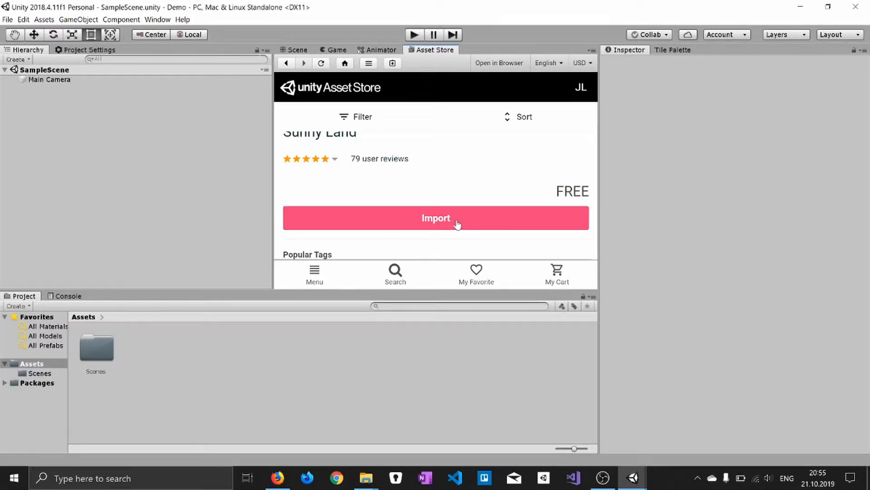
left_click(432, 224)
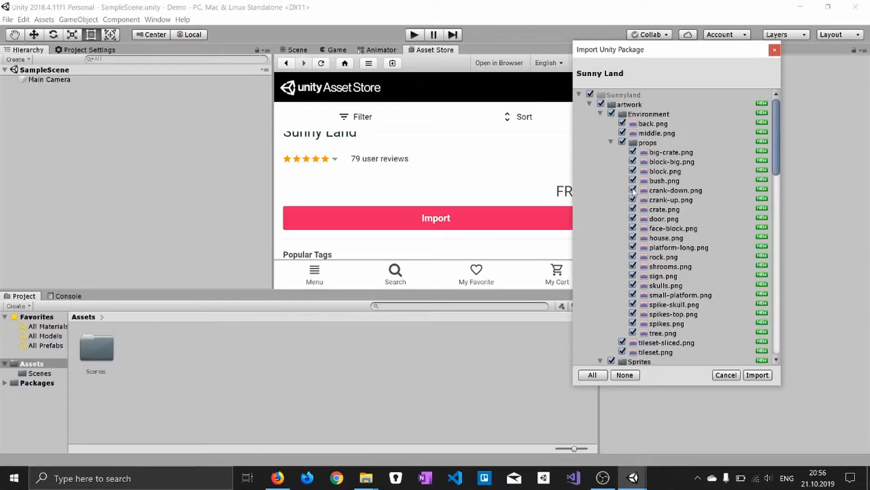
left_click(758, 375)
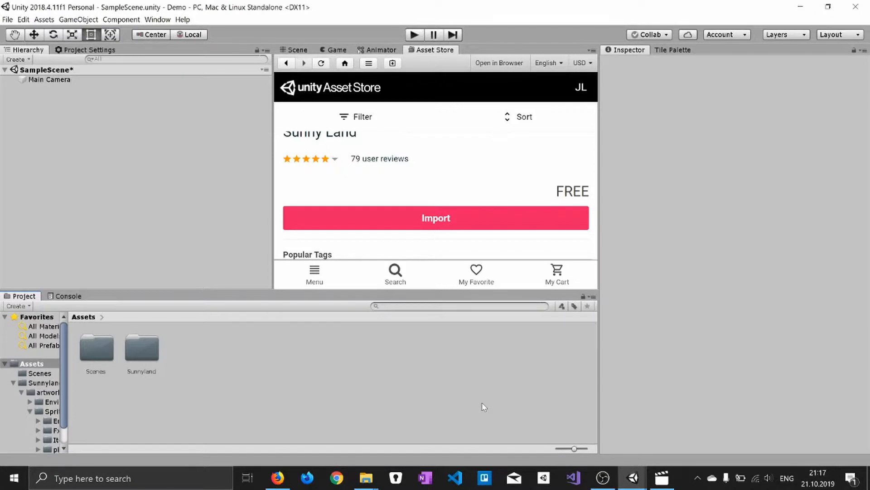
- Return to the Scene view and open the Sunnyland/artwork/Environment asset folder
left_click(292, 50)
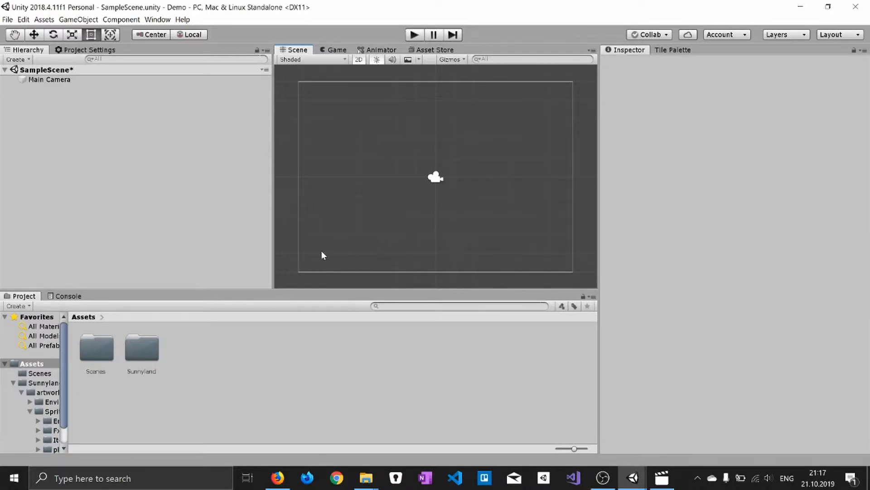
double_click(148, 347)
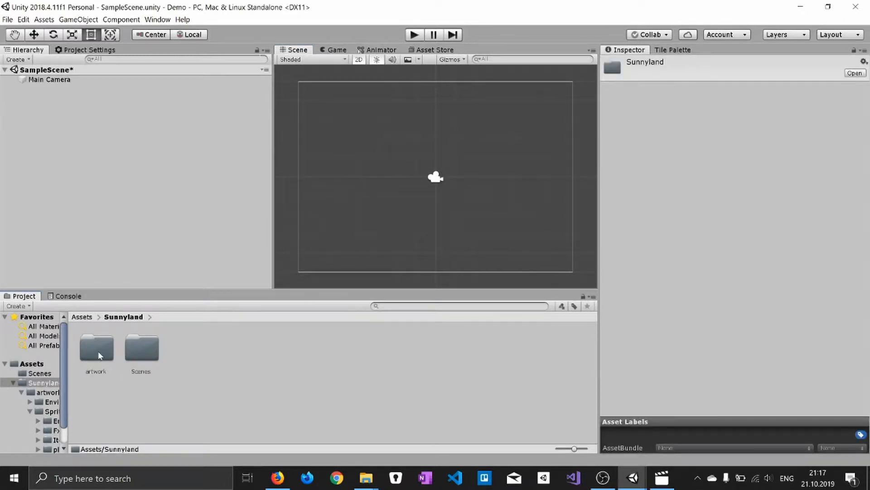
double_click(91, 346)
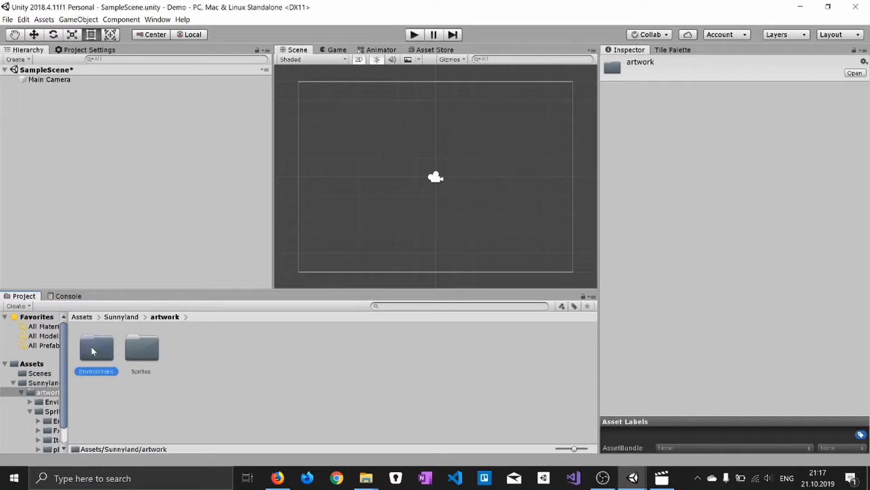
double_click(92, 346)
- Set the back image's Sprite Mode to Multiple and Pixels Per Unit to 16, and apply the import settings
left_click(128, 347)
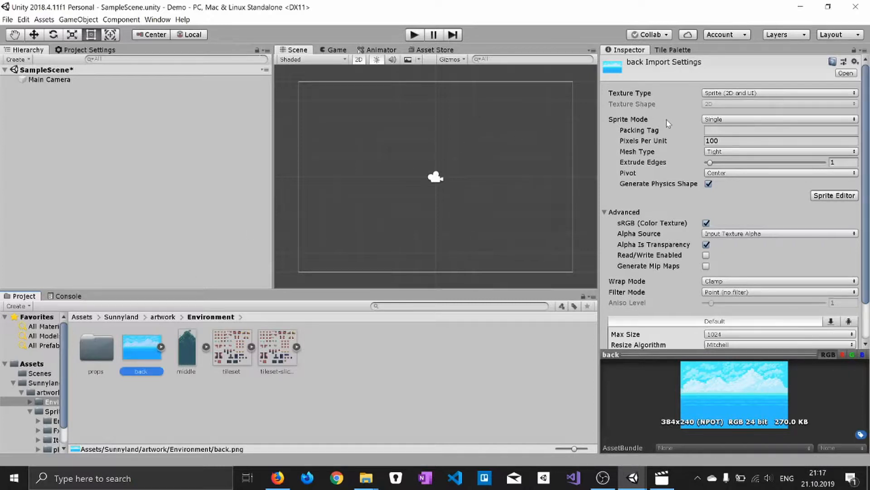
left_click(726, 119)
left_click(727, 141)
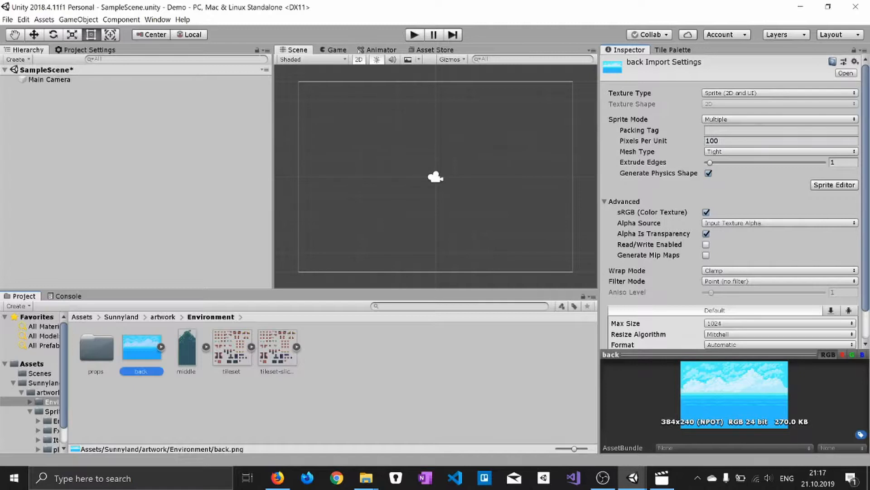
left_click(725, 140)
type("16")
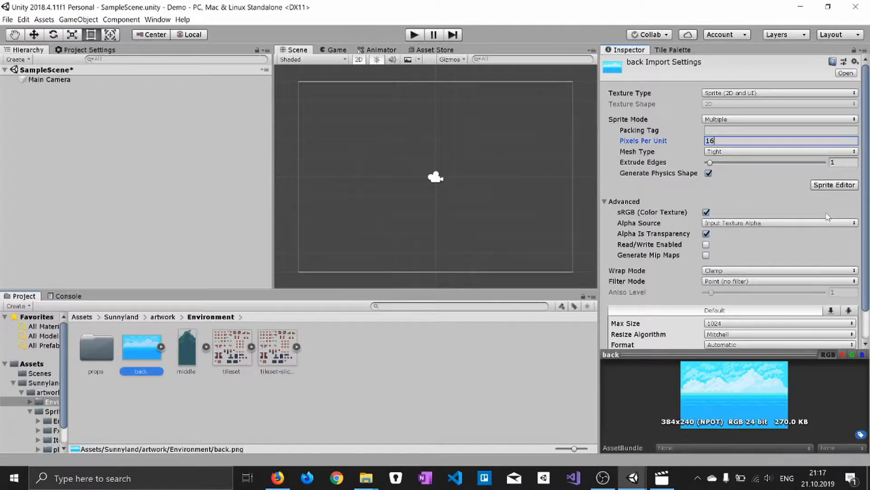
scroll(827, 217, "down", 3)
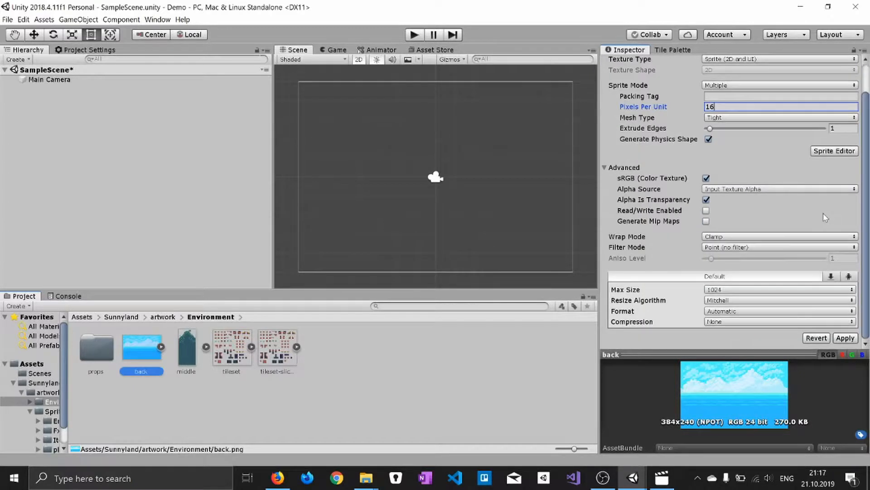
left_click(844, 338)
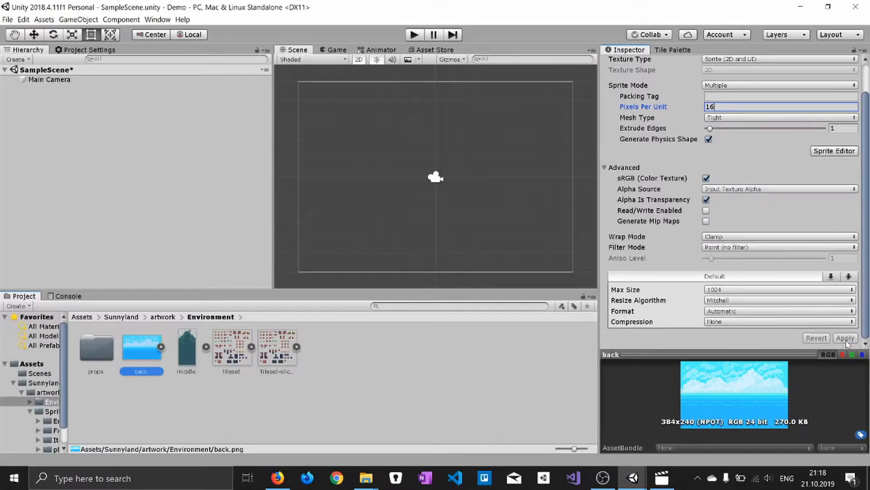
- Slice the back image in the Sprite Editor by Grid By Cell Size at 16 x 16 pixels and apply the slicing
scroll(804, 232, "up", 3)
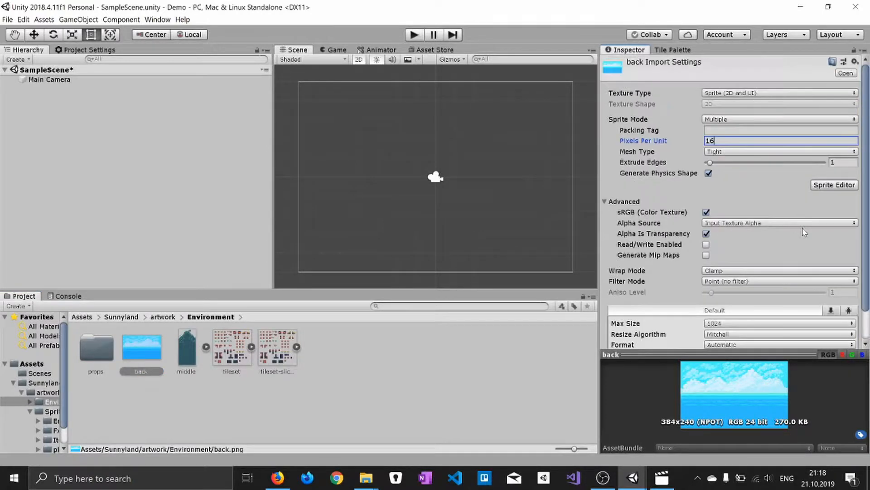
left_click(834, 185)
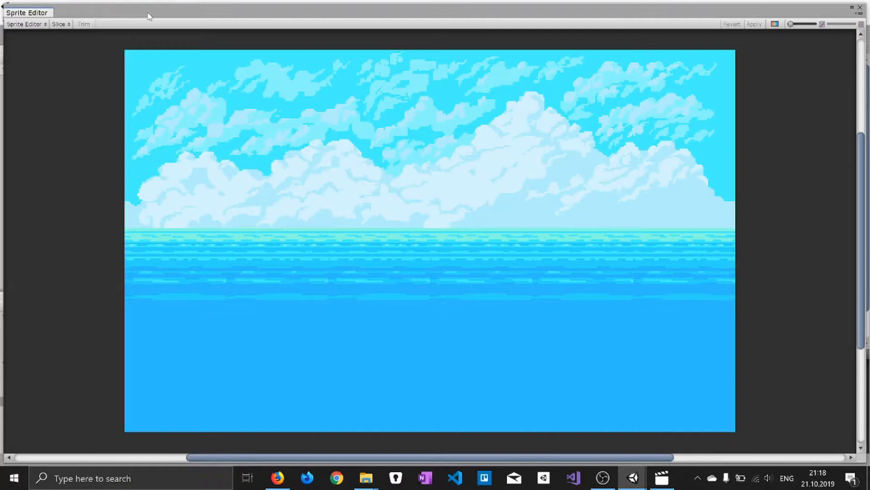
left_click(61, 25)
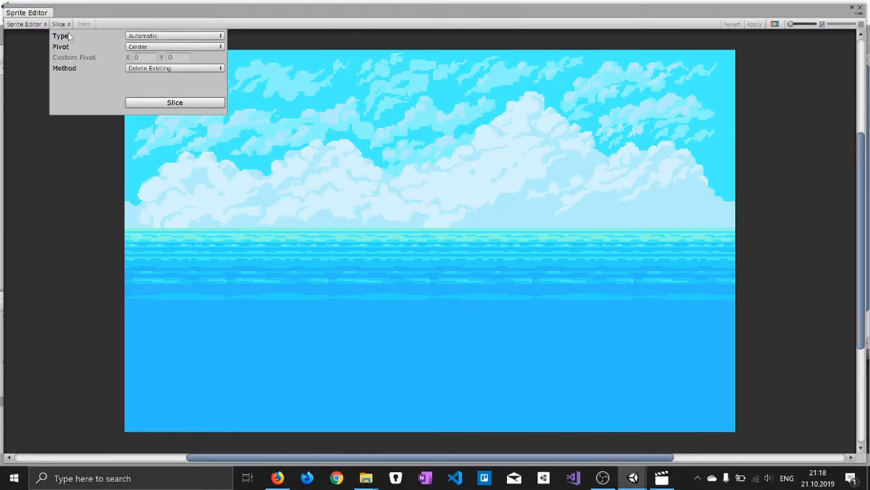
left_click(145, 37)
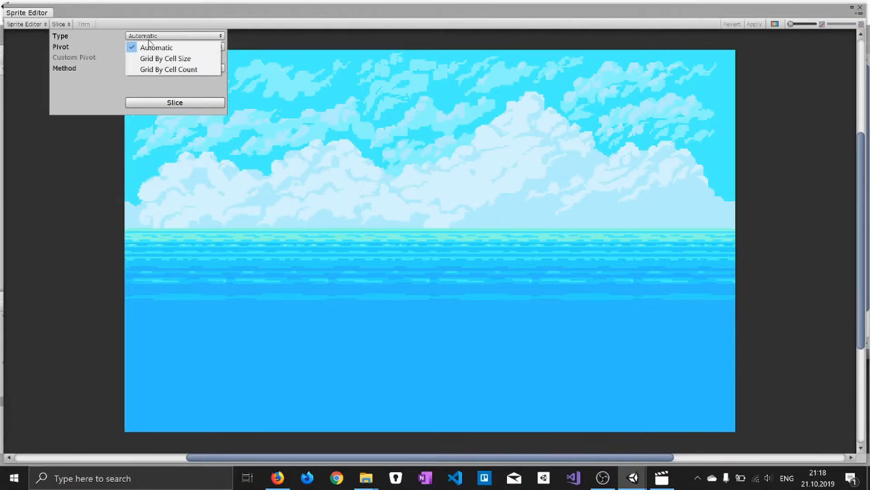
left_click(160, 60)
left_click(153, 47)
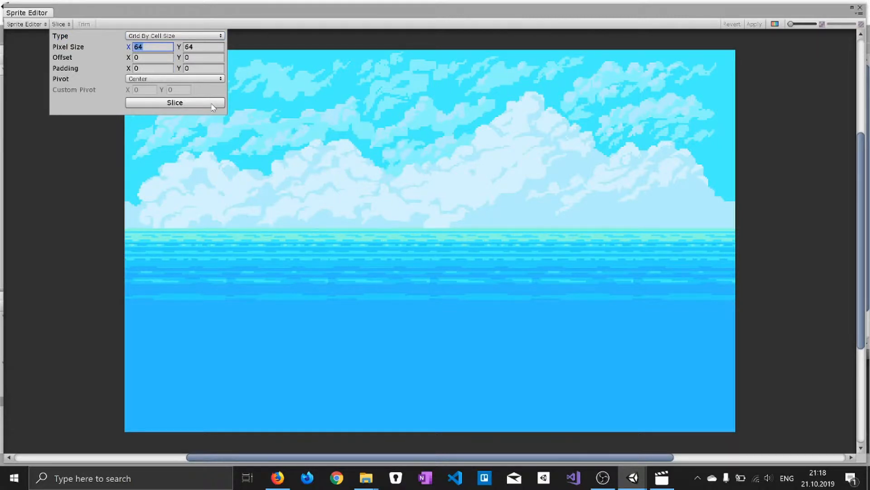
type("16")
key("Tab")
type("16")
left_click(205, 107)
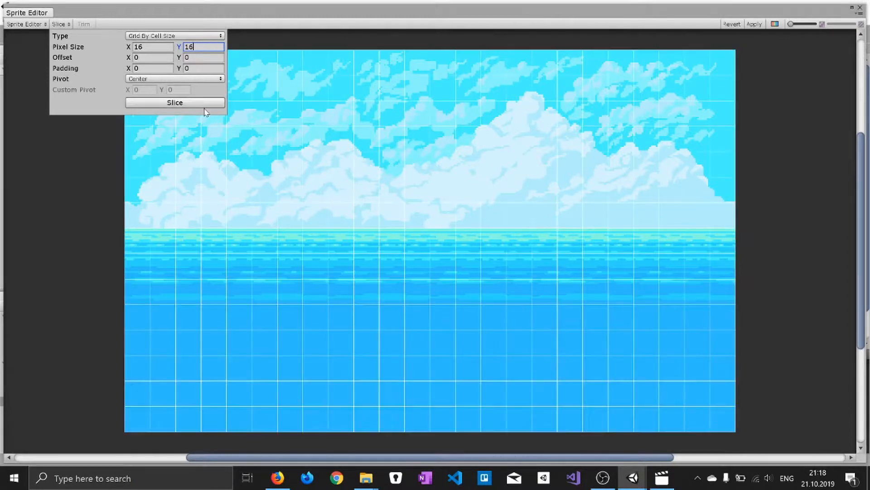
left_click(860, 9)
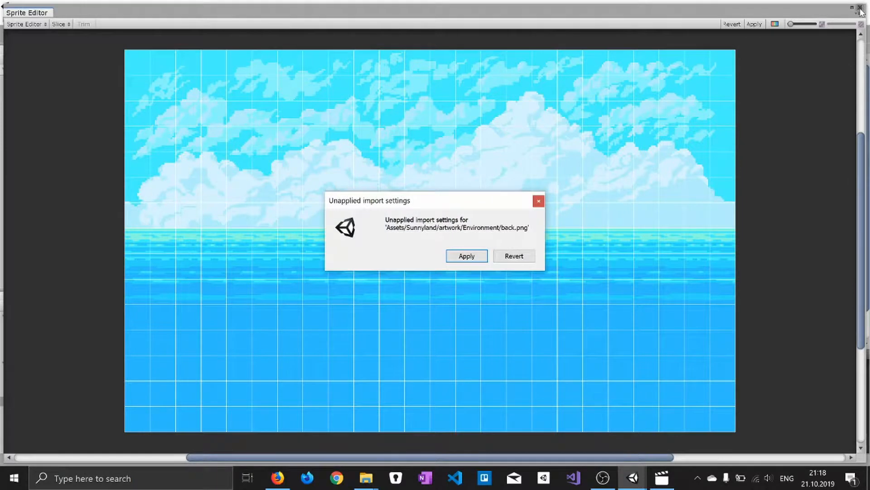
left_click(466, 259)
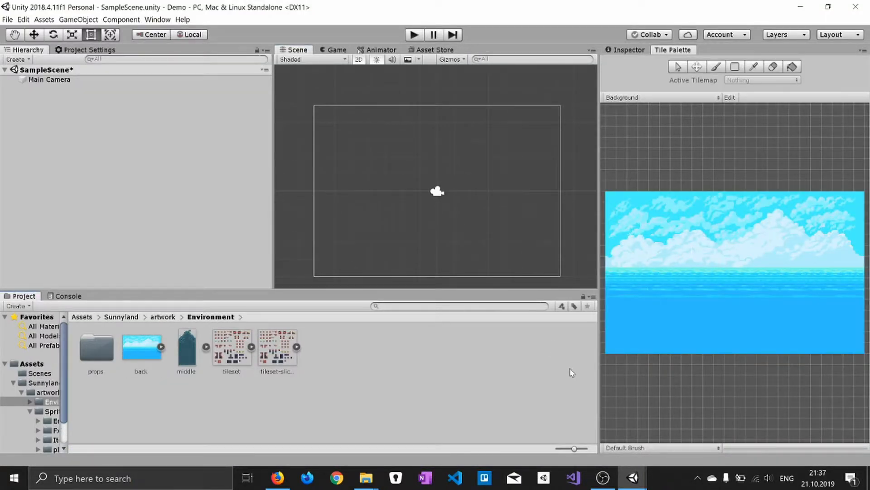
- Zoom out the Scene view and pan it with the Hand tool to leave space around the camera frame
scroll(406, 190, "down", 1)
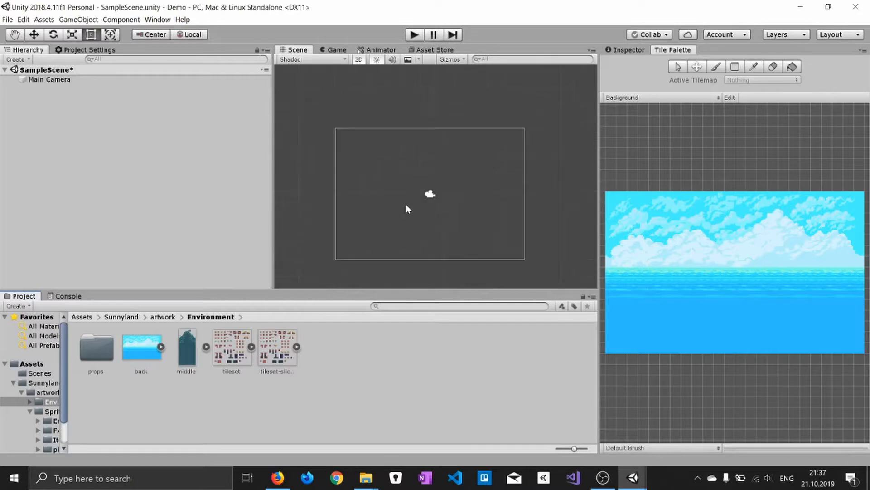
scroll(412, 195, "down", 2)
scroll(410, 195, "down", 1)
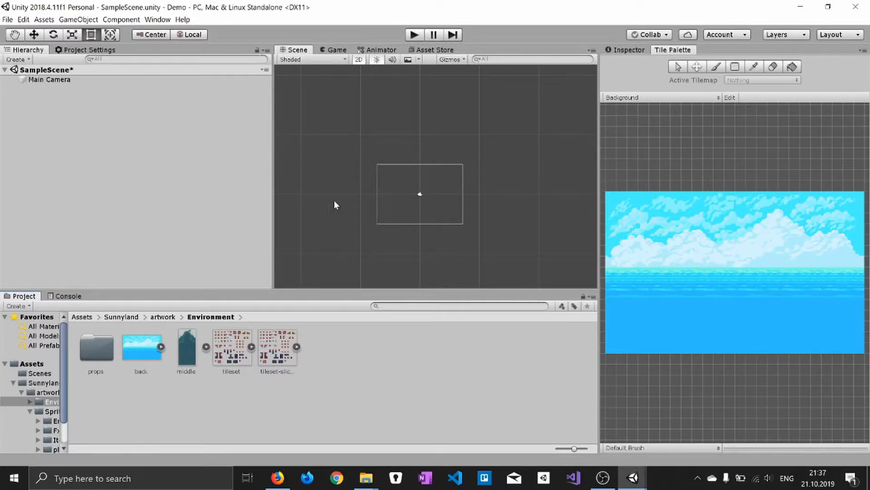
key("q")
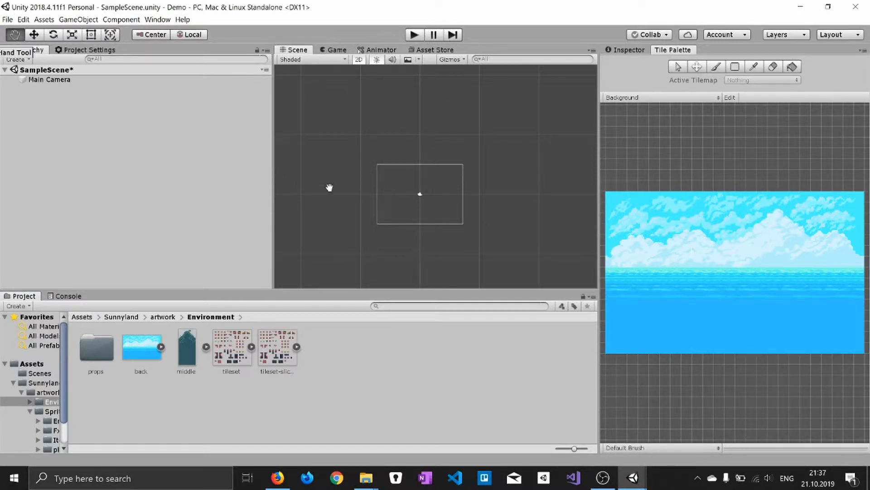
mouse_move(437, 146)
left_mouse_down()
mouse_move(439, 134)
mouse_move(385, 104)
mouse_move(410, 157)
mouse_move(456, 132)
mouse_move(438, 151)
left_mouse_up()
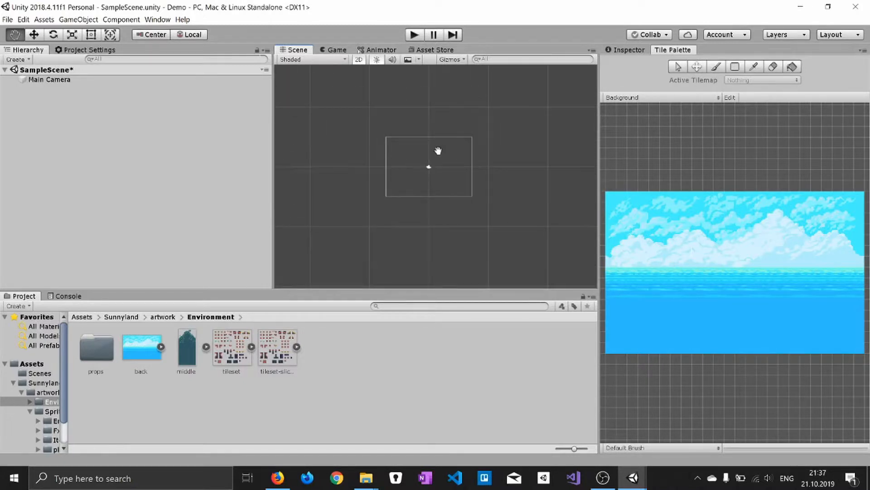
- Add a 2D Tilemap object to the scene hierarchy and expand its Grid parent
scroll(438, 151, "up", 3)
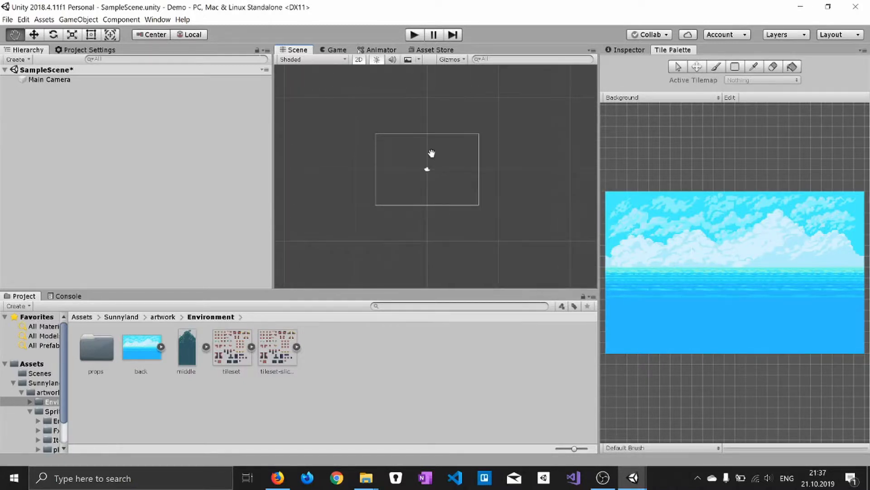
left_click(94, 37)
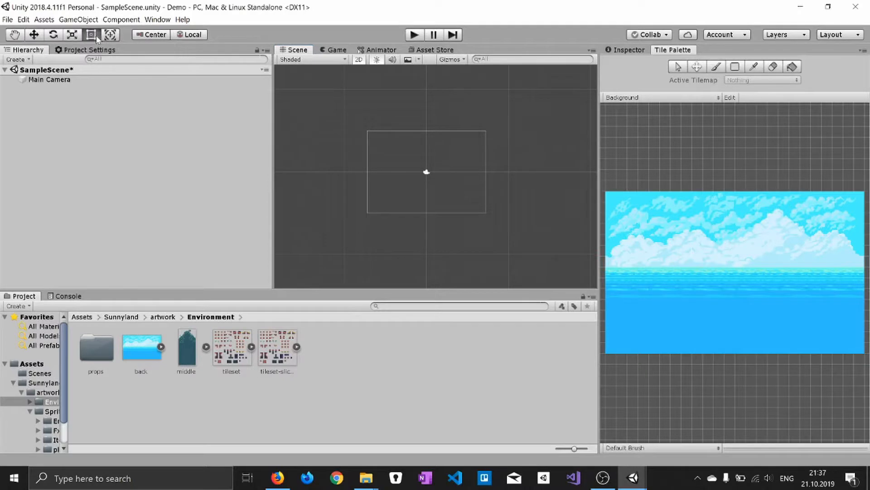
right_click(85, 177)
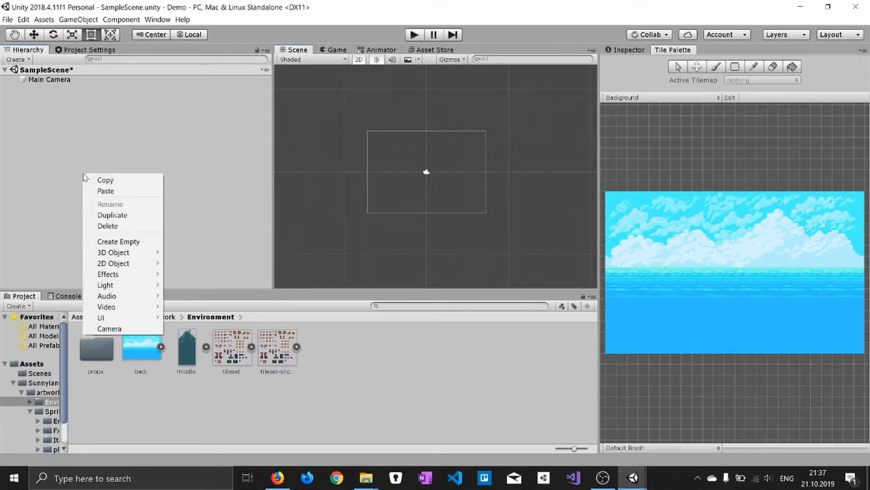
mouse_move(141, 262)
mouse_move(117, 264)
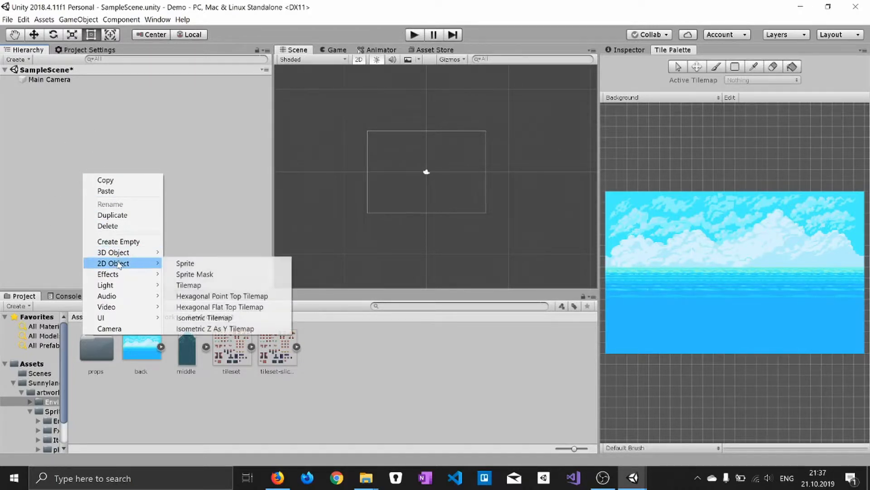
left_click(188, 284)
left_click(12, 89)
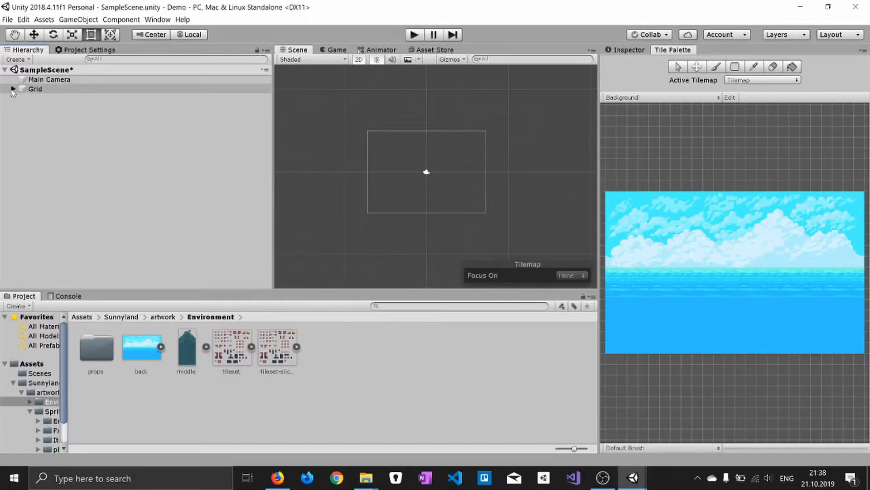
- Rename the tilemap under Grid to Background
right_click(52, 100)
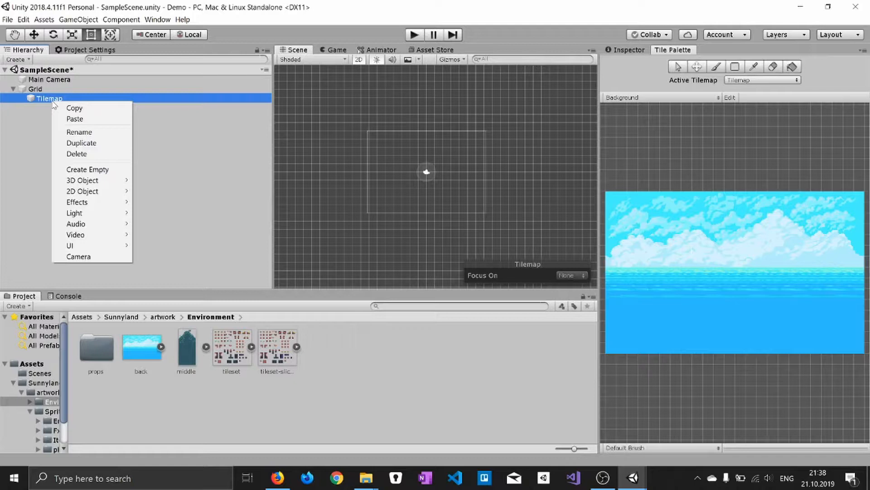
left_click(72, 132)
type("Background")
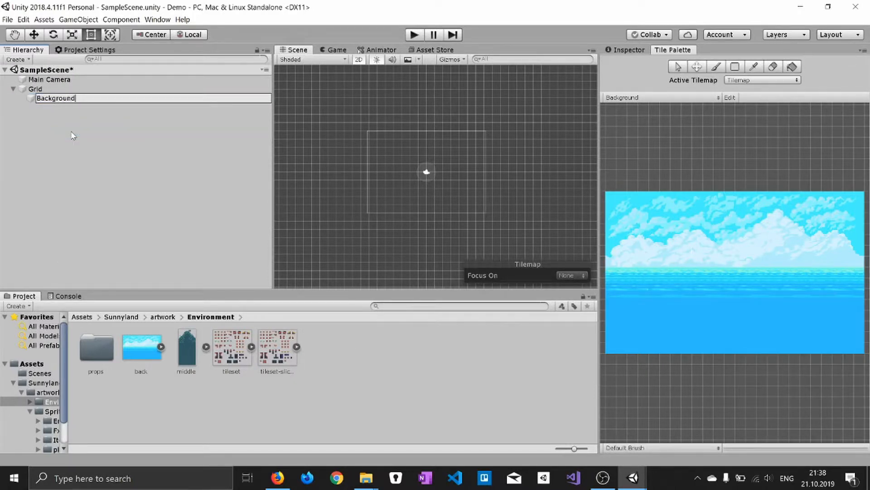
key("Return")
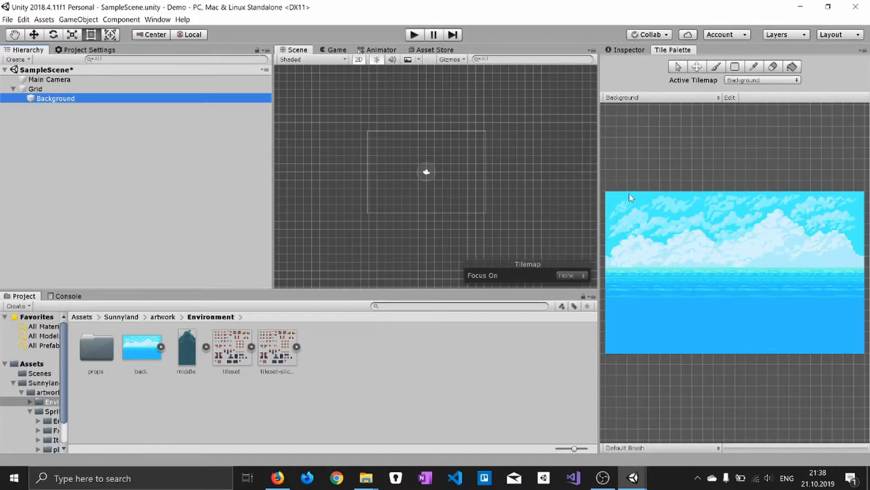
- Pick the entire background image in the Tile Palette and paint it onto the Background tilemap over the camera frame
left_click(612, 177)
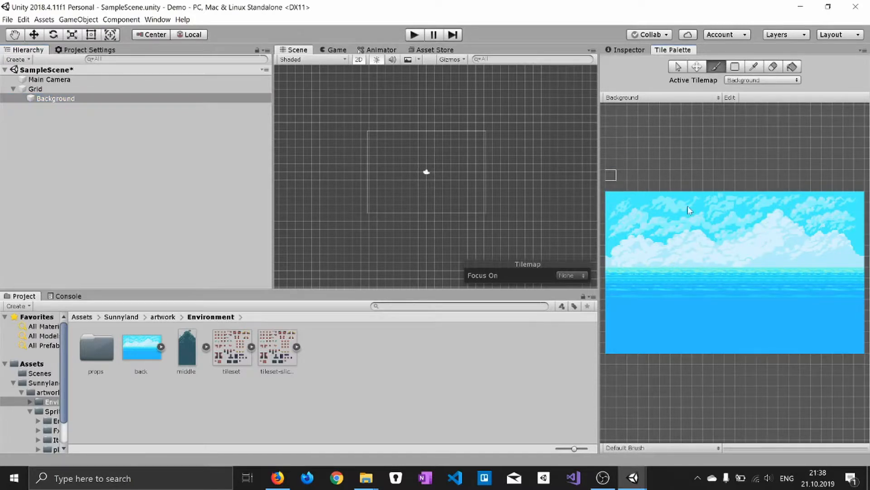
left_click(610, 195, "ctrl")
key("i")
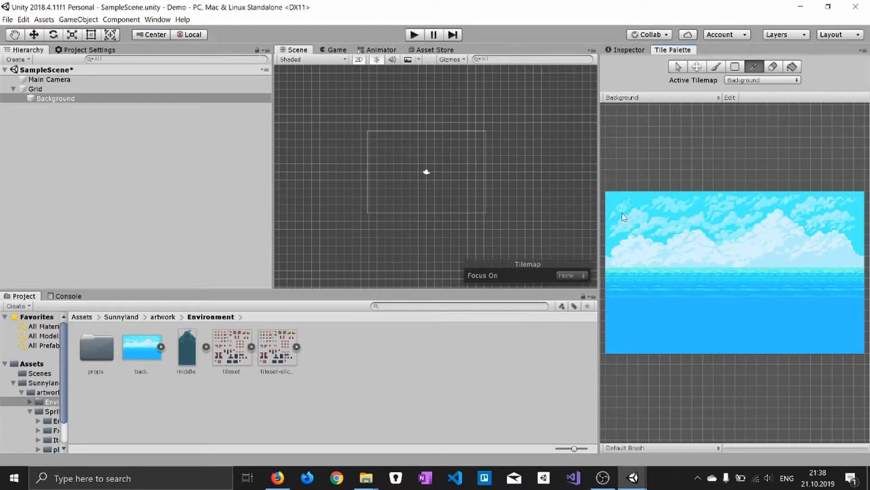
left_click(861, 353)
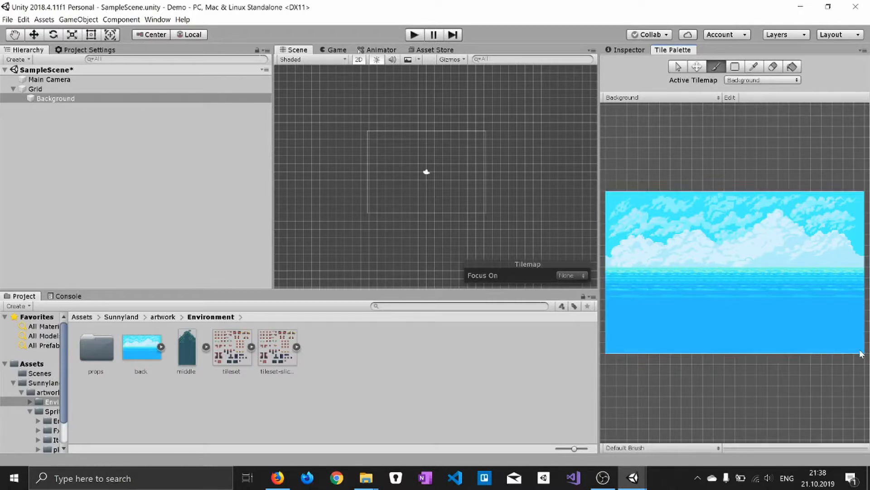
left_click(522, 228)
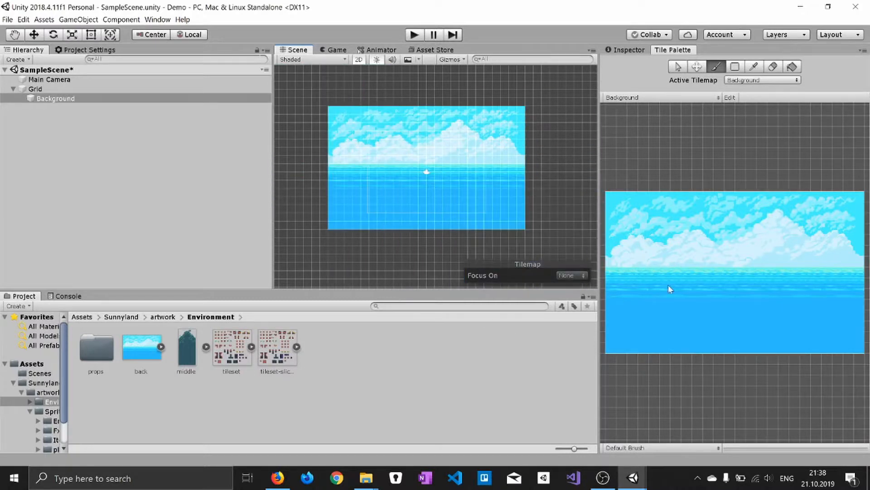
- Pick a small block of cloud tiles from the palette and paint it in the empty area below the background
left_click(625, 143)
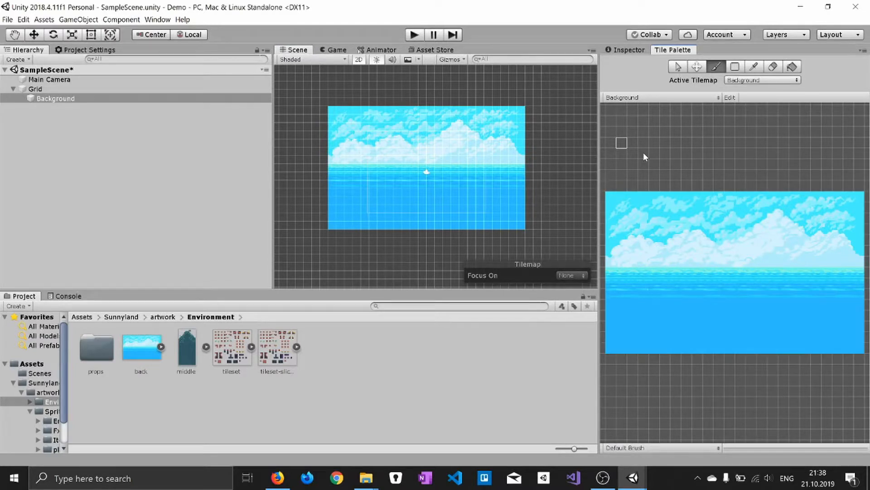
left_click(646, 222)
left_click(365, 258)
left_click_drag(758, 214, 689, 249)
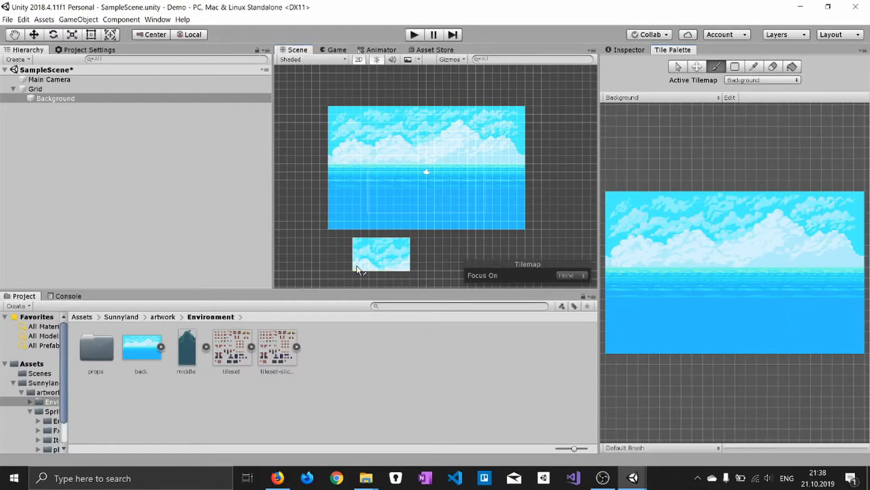
- Erase the extra cloud patch below the background and switch back to the paint brush
left_click(773, 66)
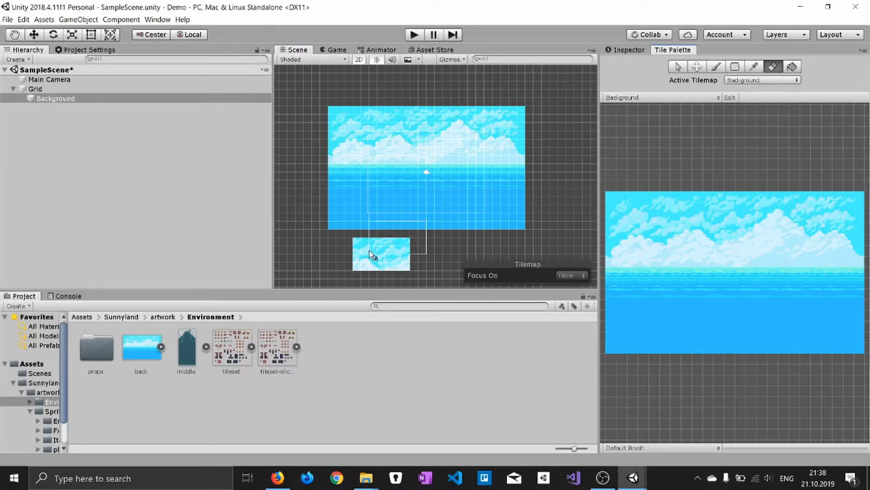
mouse_move(369, 250)
left_mouse_down()
mouse_move(363, 267)
mouse_move(358, 254)
mouse_move(399, 254)
left_mouse_up()
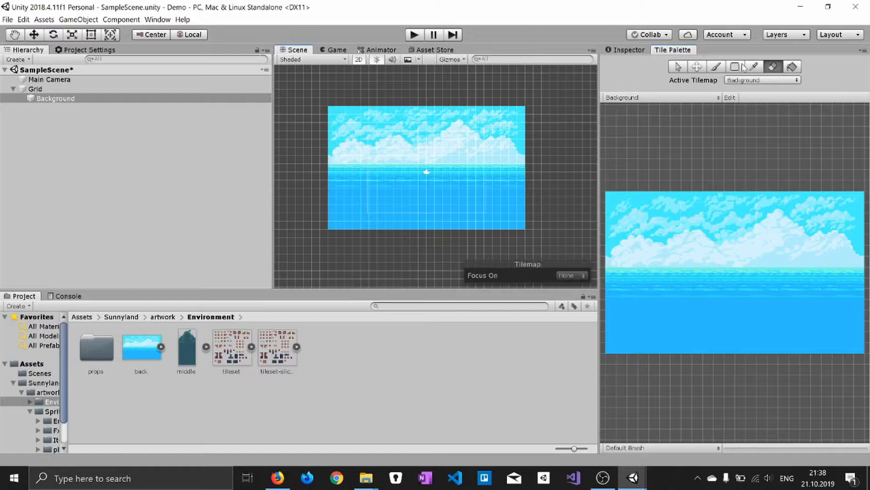
left_click(716, 68)
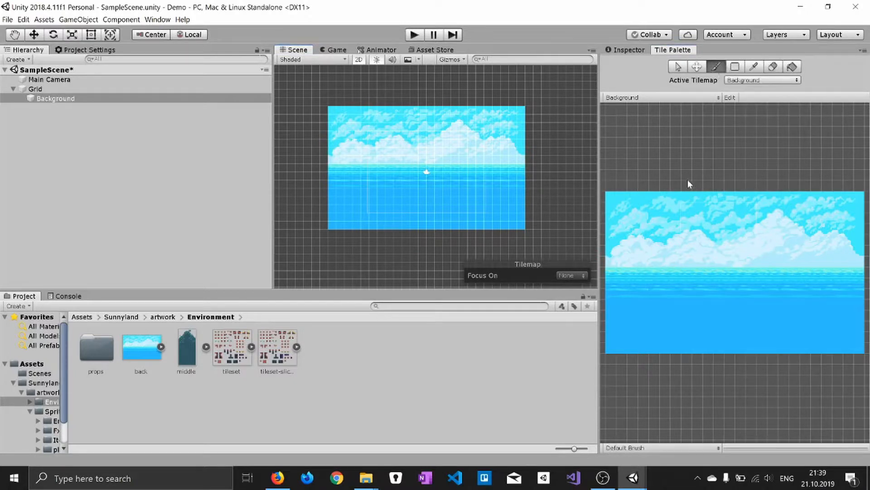
left_click(645, 200)
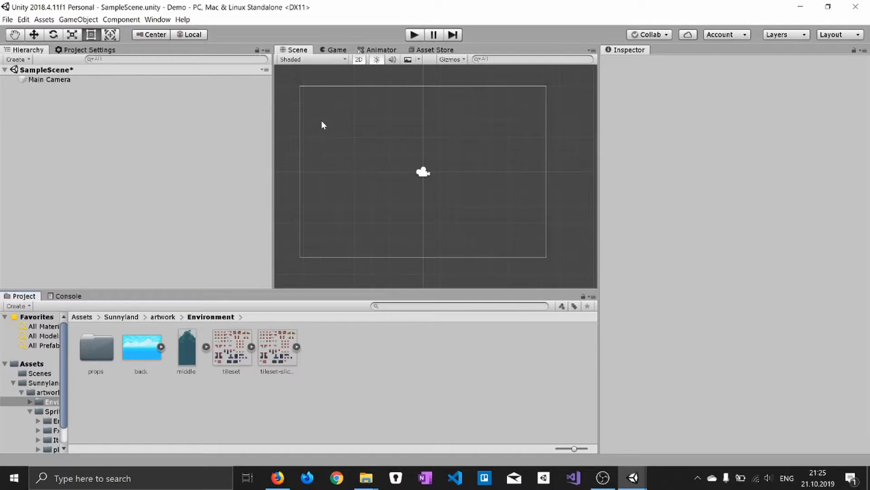
- Select the back image, open the Tile Palette window and dock it beside the Inspector
scroll(387, 177, "down", 6)
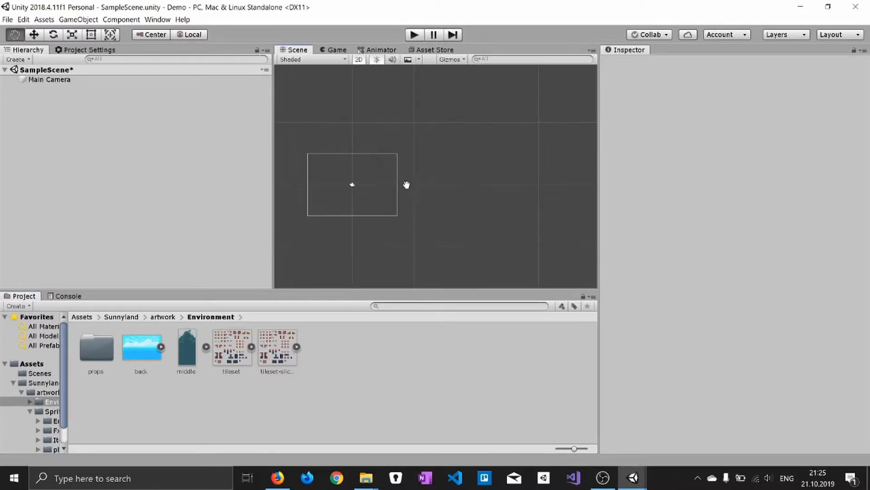
middle_click_drag(406, 185, 496, 186)
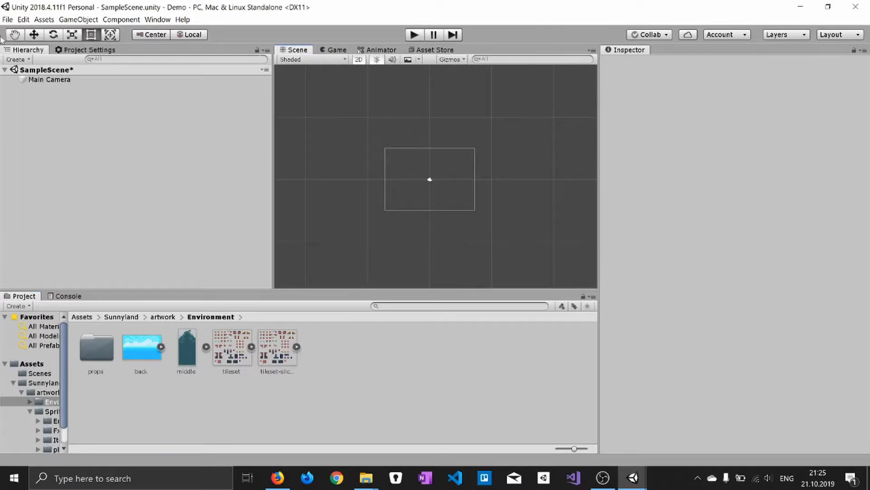
left_click(15, 35)
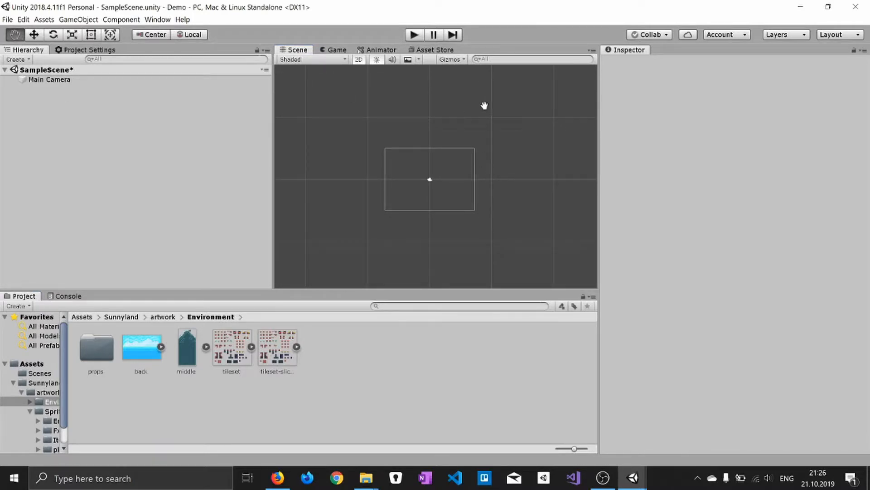
left_click_drag(471, 102, 459, 129)
scroll(440, 178, "up", 2)
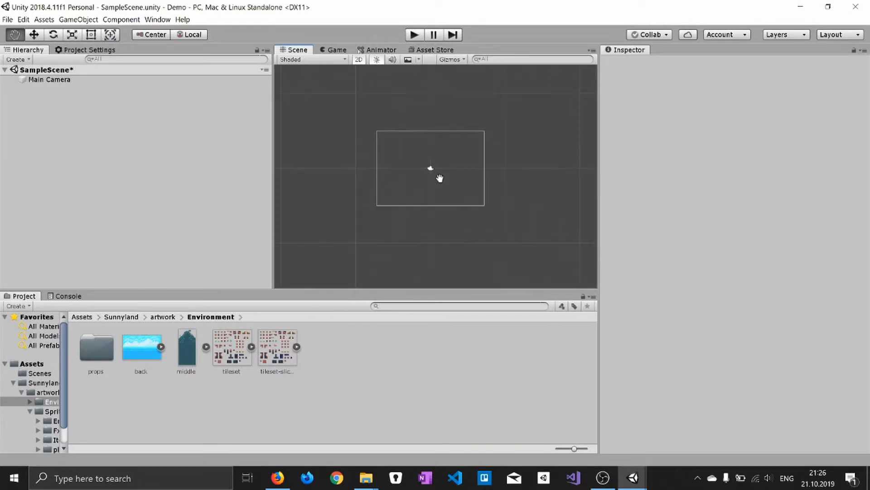
left_click(148, 350)
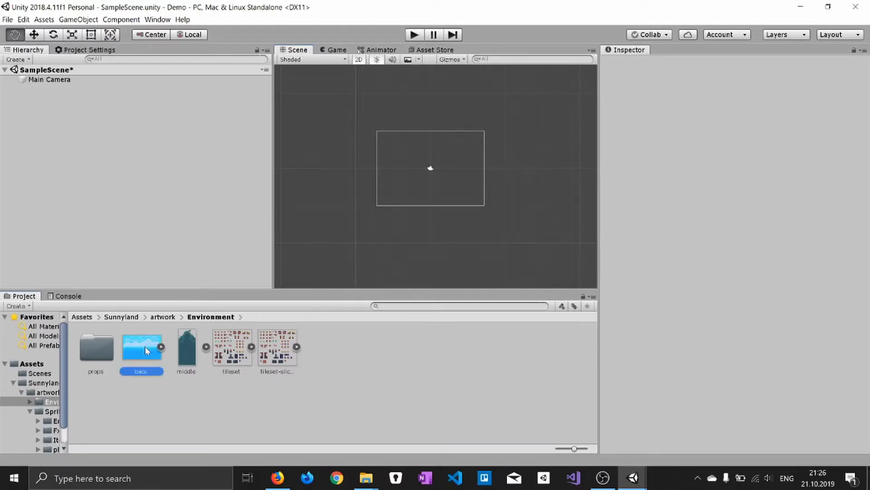
left_click(159, 19)
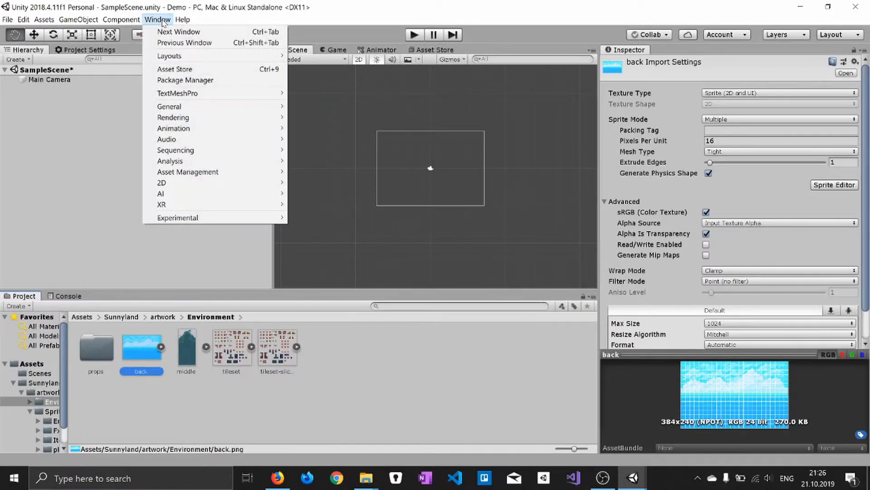
mouse_move(272, 183)
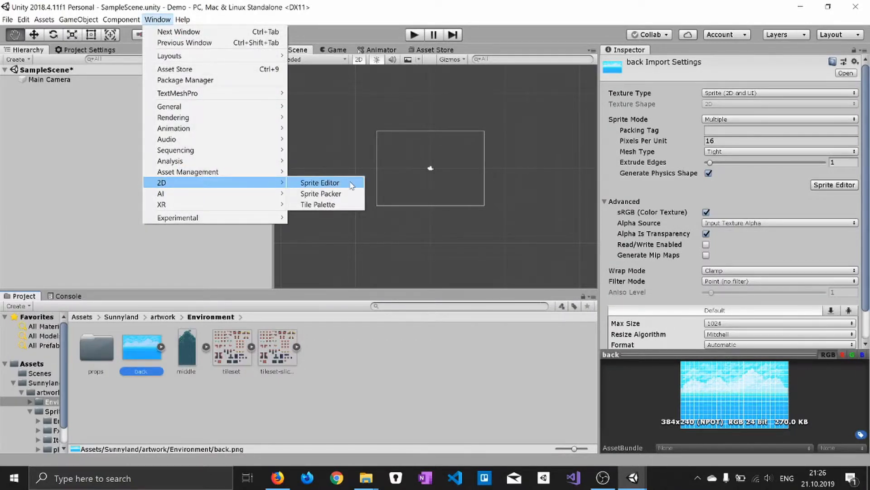
left_click(345, 203)
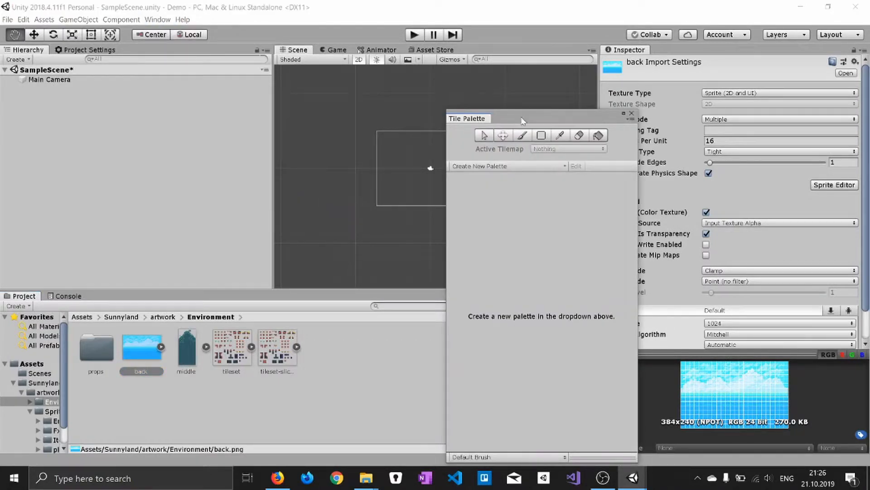
left_click_drag(525, 119, 422, 91)
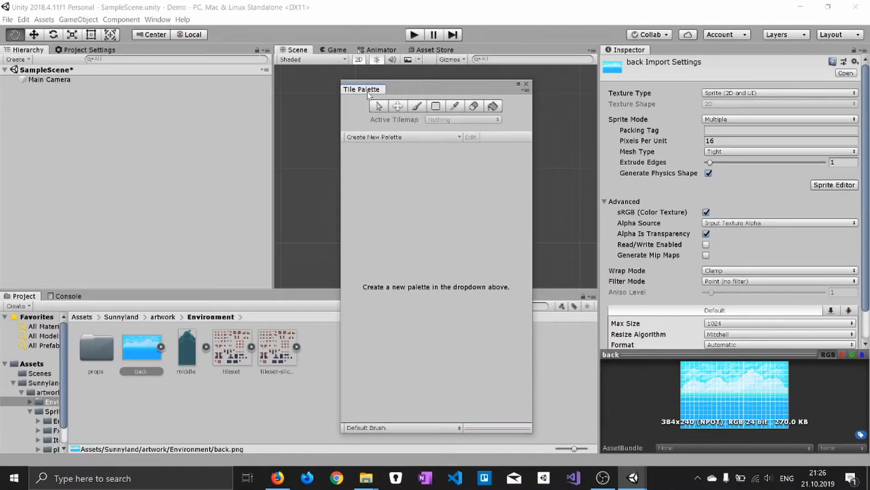
left_click_drag(362, 91, 684, 52)
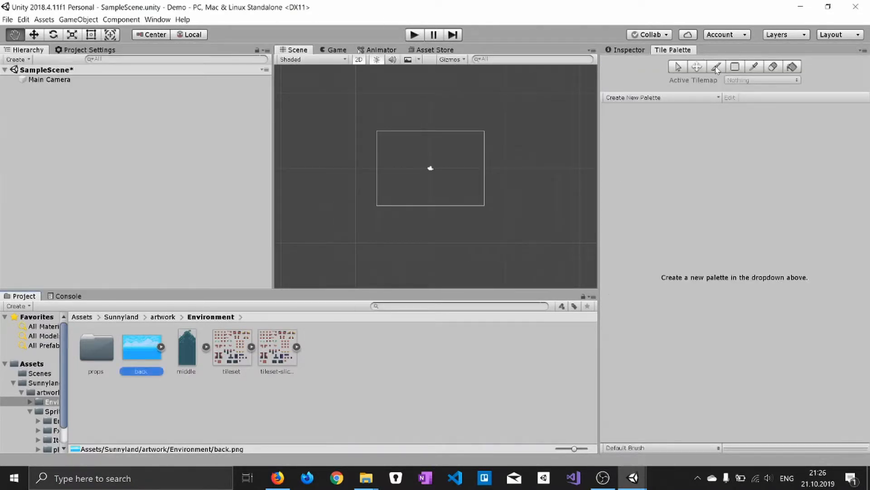
- Create a rectangular tile palette named Background in the Demo project's Assets folder and show that folder's contents
left_click(680, 98)
left_click(693, 123)
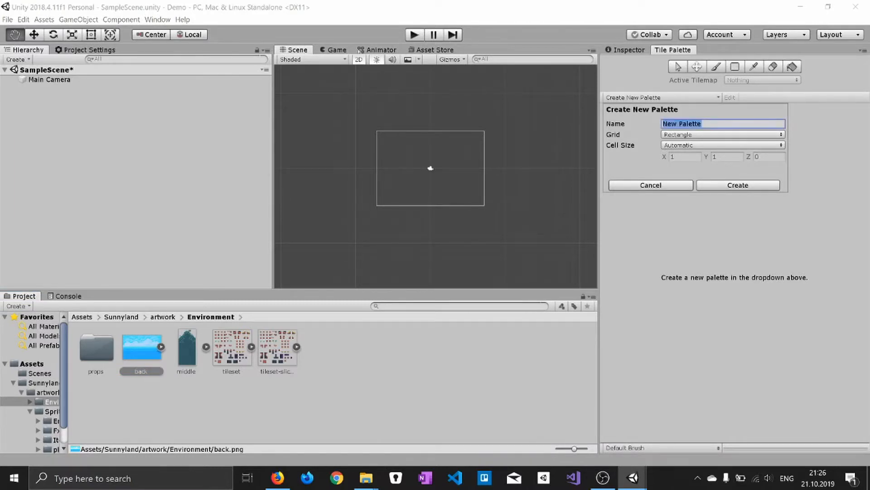
type("Background")
left_click(738, 185)
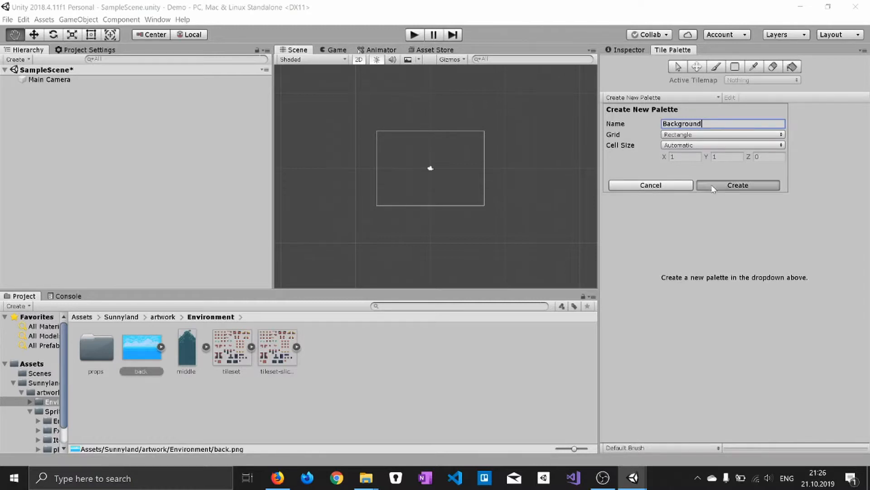
scroll(26, 132, "up", 5)
scroll(26, 131, "up", 2)
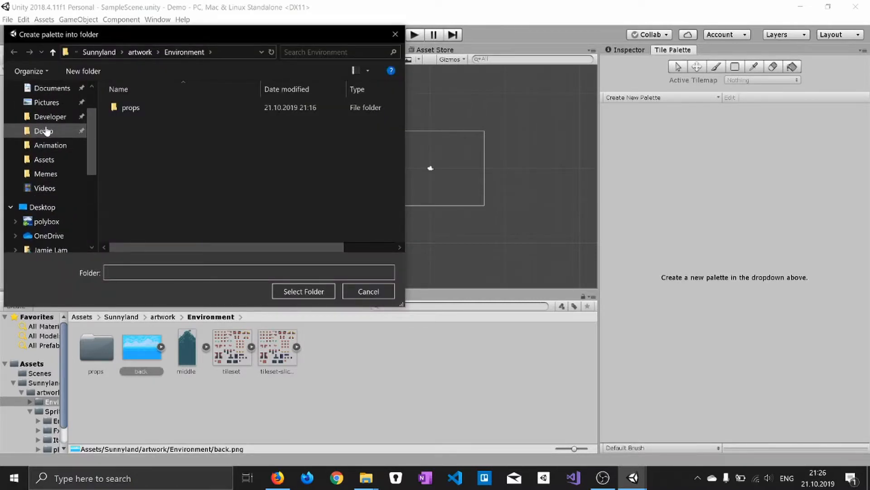
left_click(43, 145)
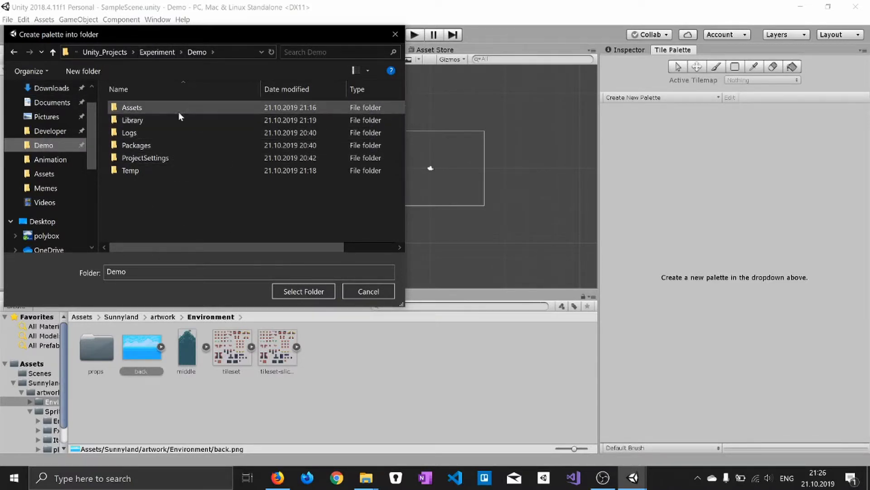
double_click(135, 109)
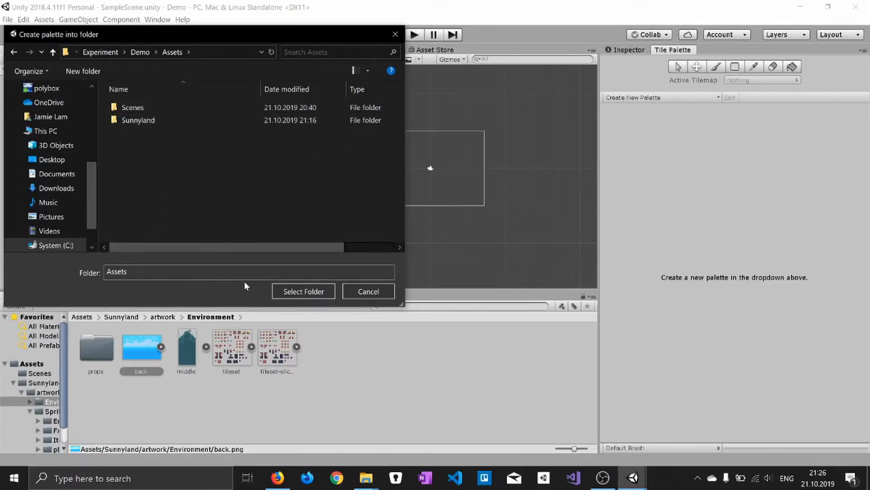
left_click(279, 291)
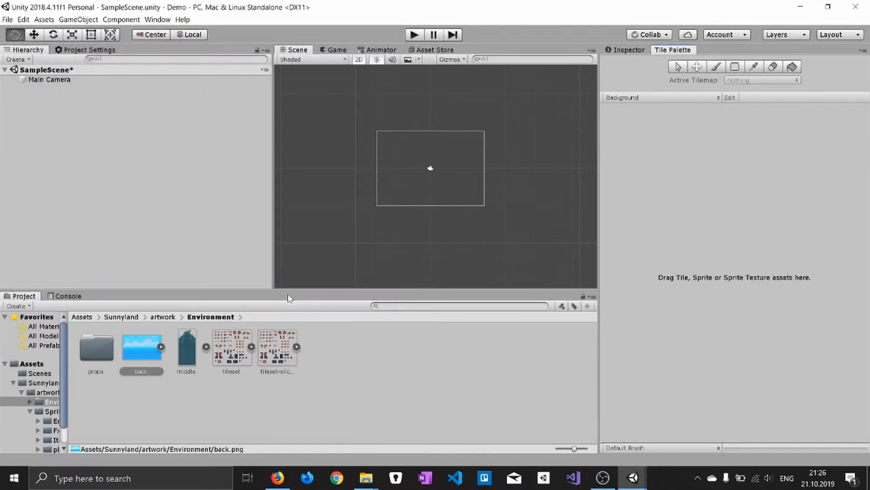
left_click(80, 319)
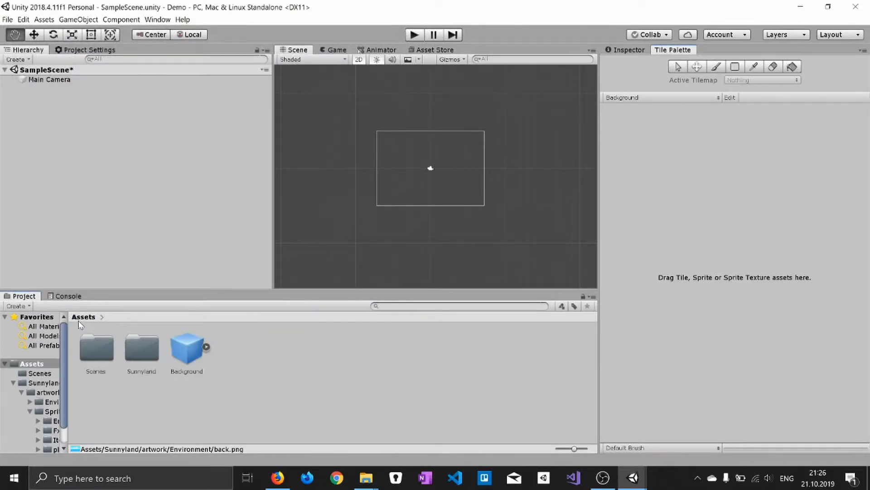
- Show the contents of the Sunnyland artwork Environment folder in the project and select the back image
left_click(183, 360)
left_click(274, 369)
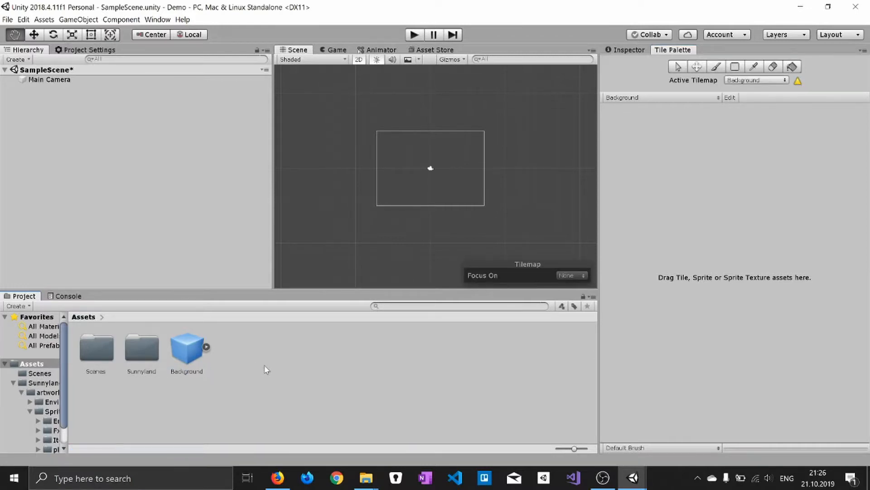
double_click(106, 358)
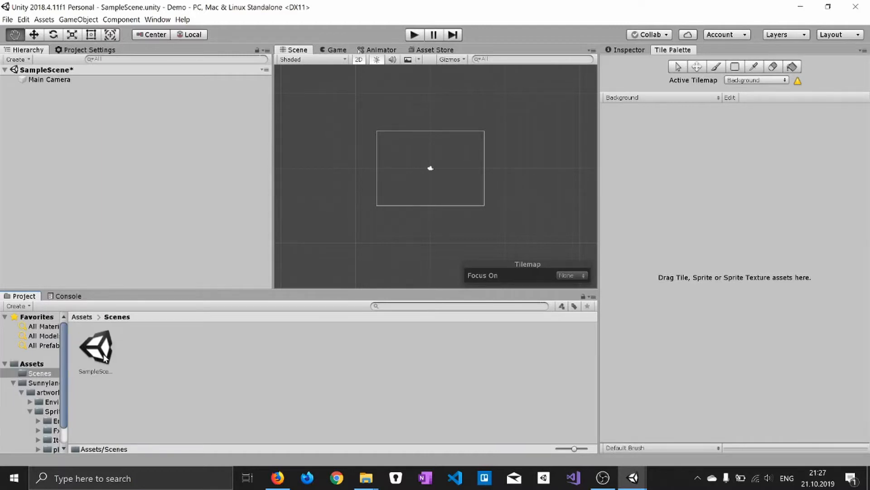
left_click(82, 317)
double_click(142, 347)
left_click(95, 356)
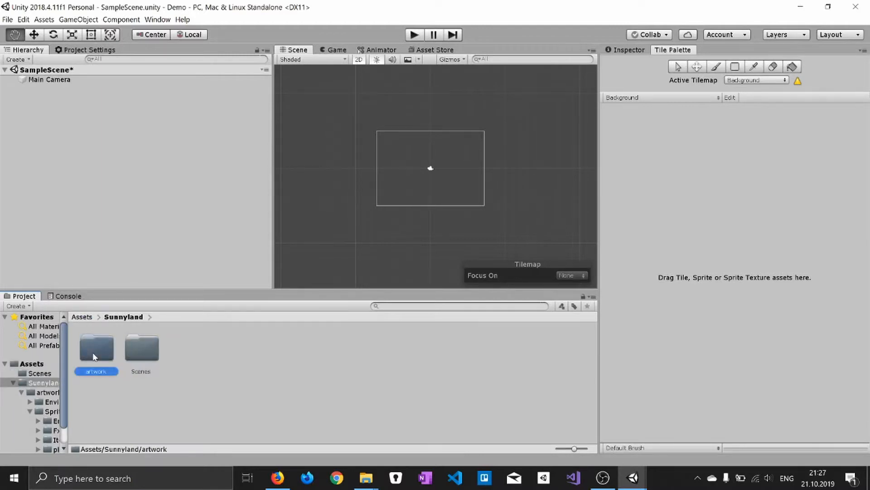
double_click(94, 357)
double_click(96, 356)
left_click(143, 354)
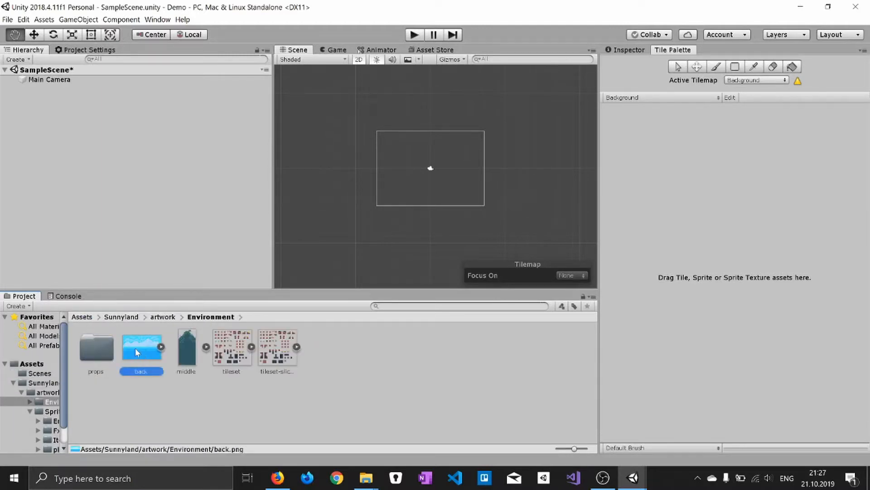
- Add the back image to the Background tile palette and browse to the Demo project's Assets folder for its generated tiles
left_click_drag(135, 350, 675, 168)
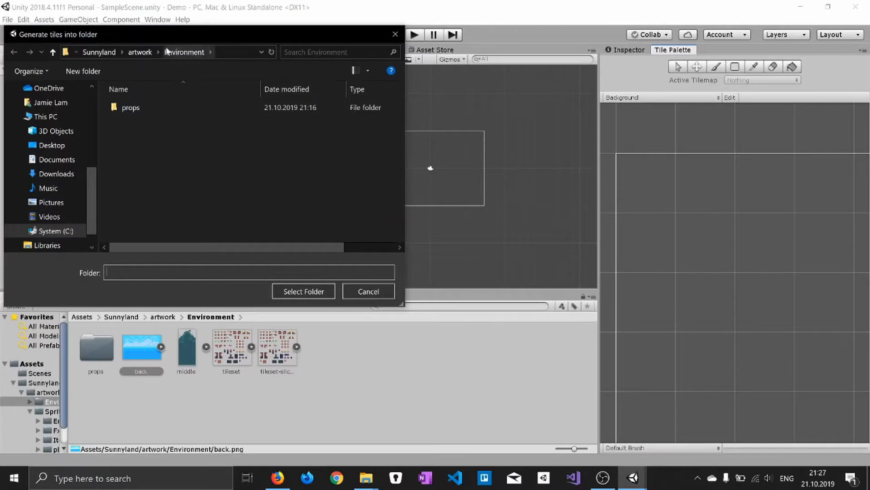
scroll(61, 138, "up", 4)
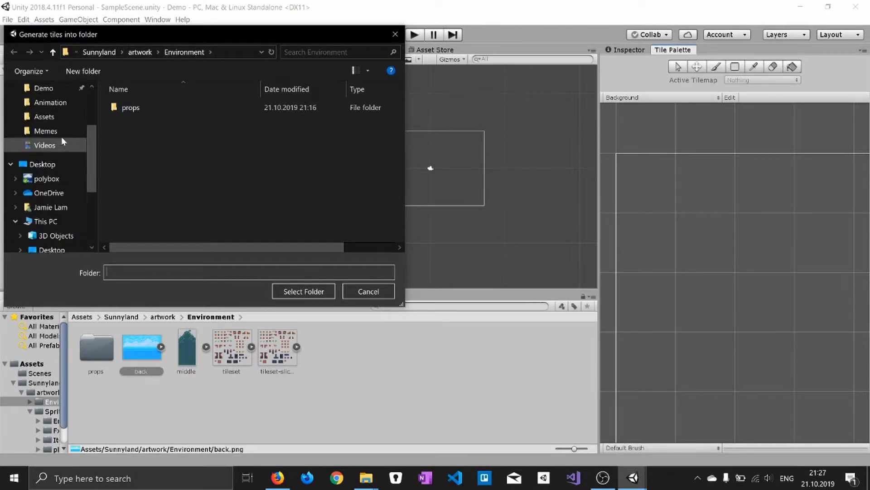
left_click(47, 132)
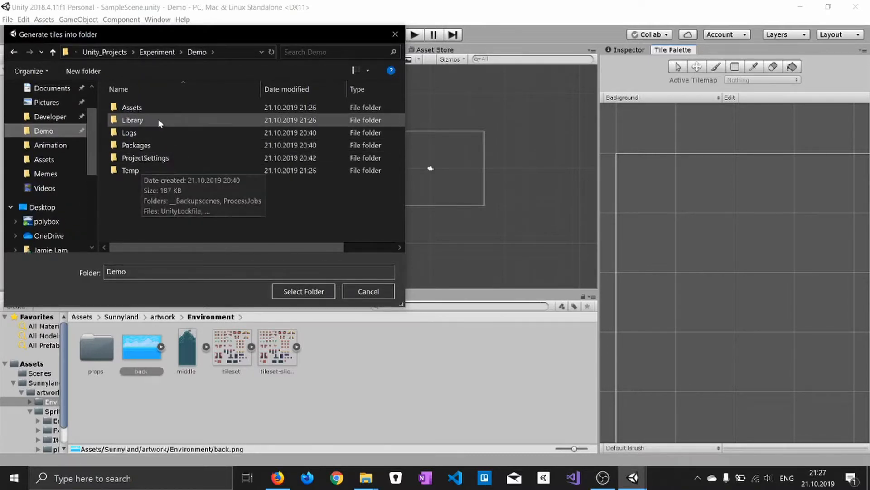
double_click(162, 107)
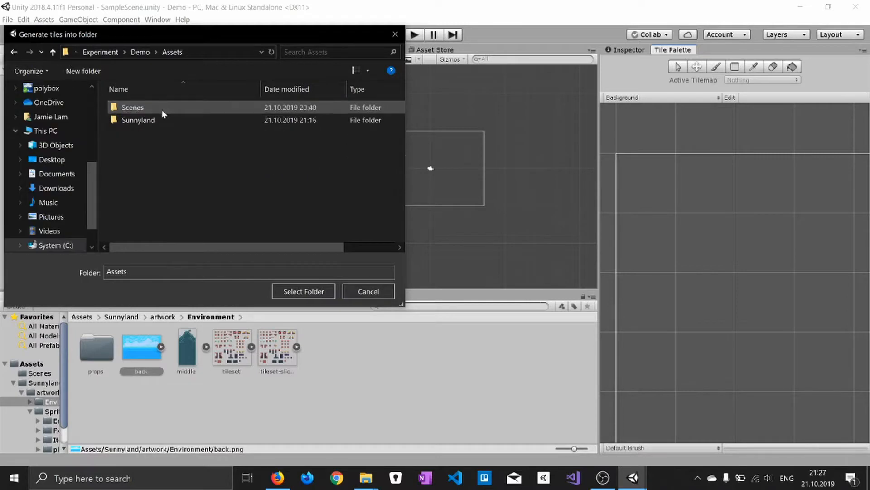
- Create a folder named Tiles inside Assets and generate the background tiles into it
right_click(169, 165)
mouse_move(231, 399)
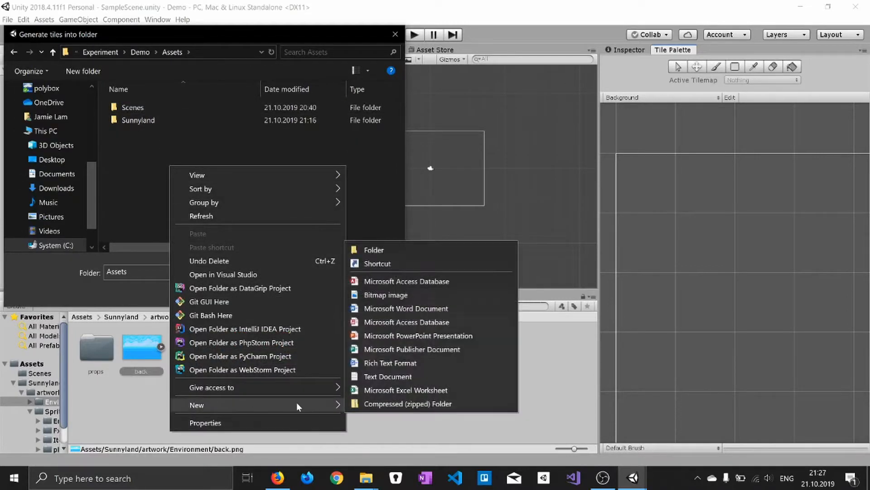
left_click(378, 250)
type("Tu")
key("BackSpace")
type("iles")
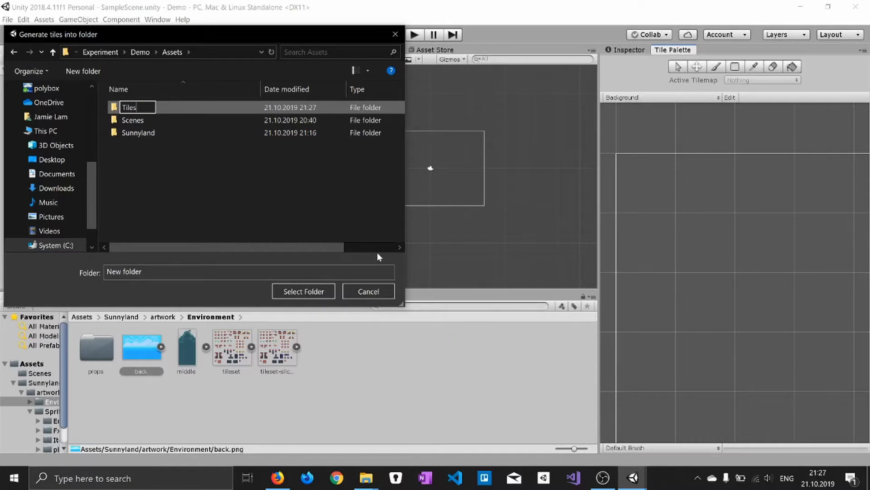
key("Return")
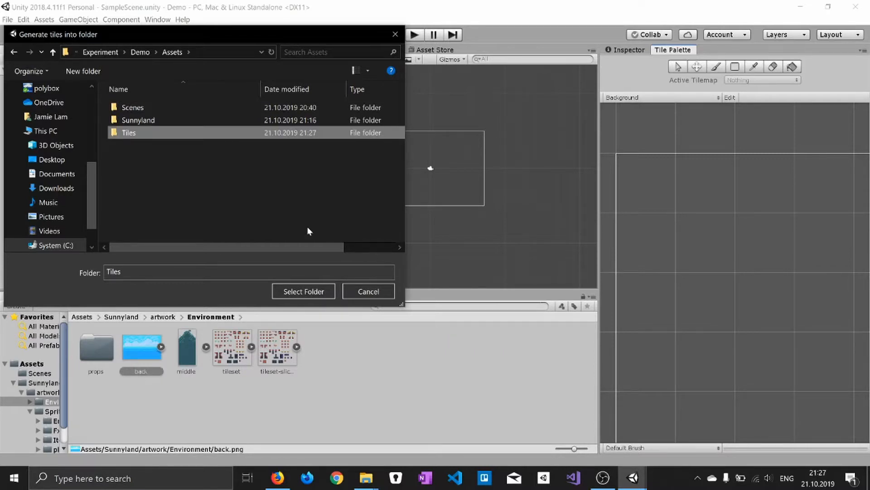
left_click(303, 291)
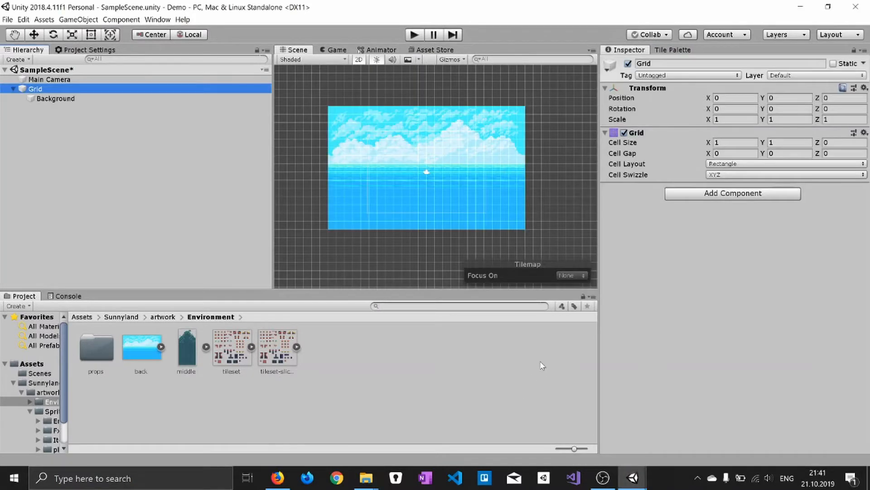
- Add a second tilemap under the Grid object and name it Foreground
left_click(565, 356)
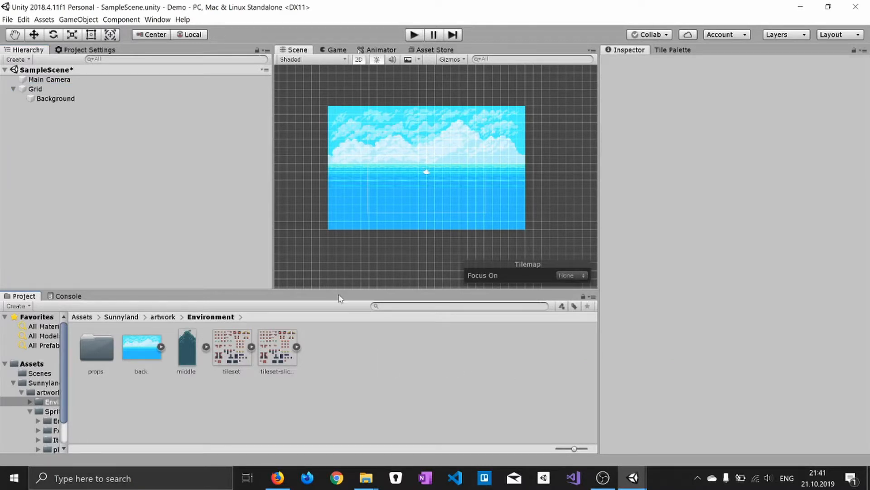
right_click(39, 89)
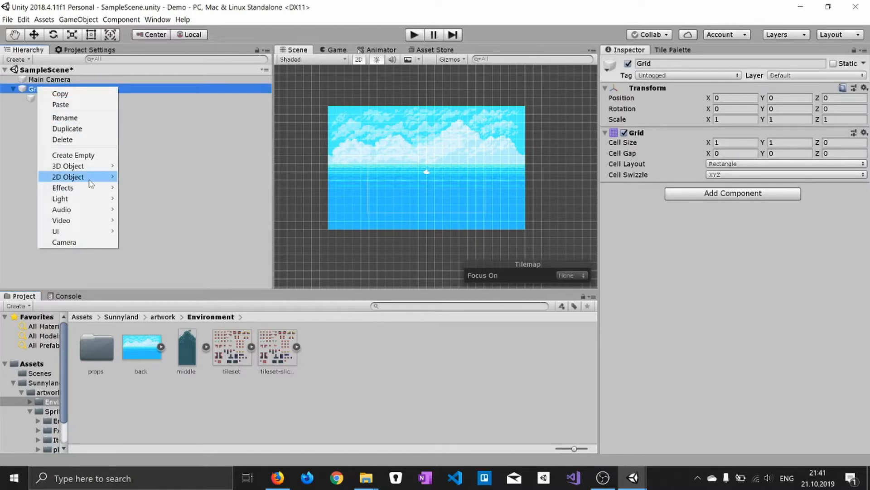
mouse_move(95, 179)
left_click(143, 198)
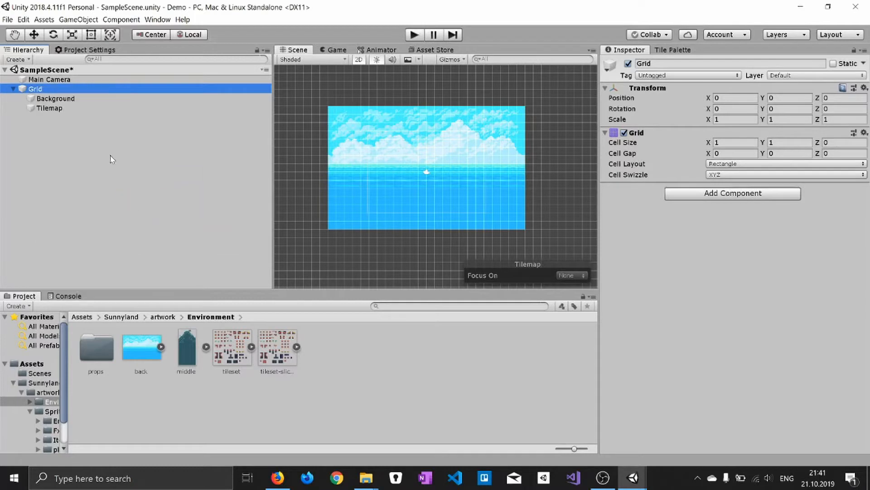
left_click(64, 110)
left_click(63, 110)
right_click(63, 109)
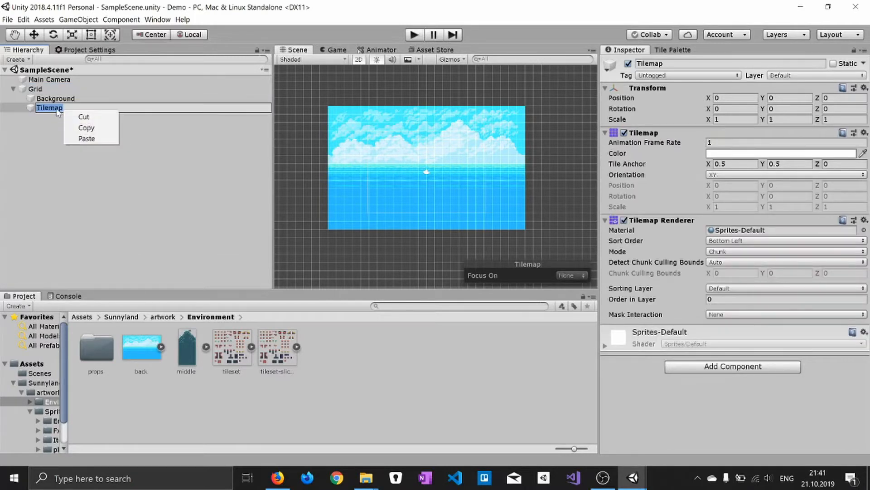
key("Escape")
type("Foreground")
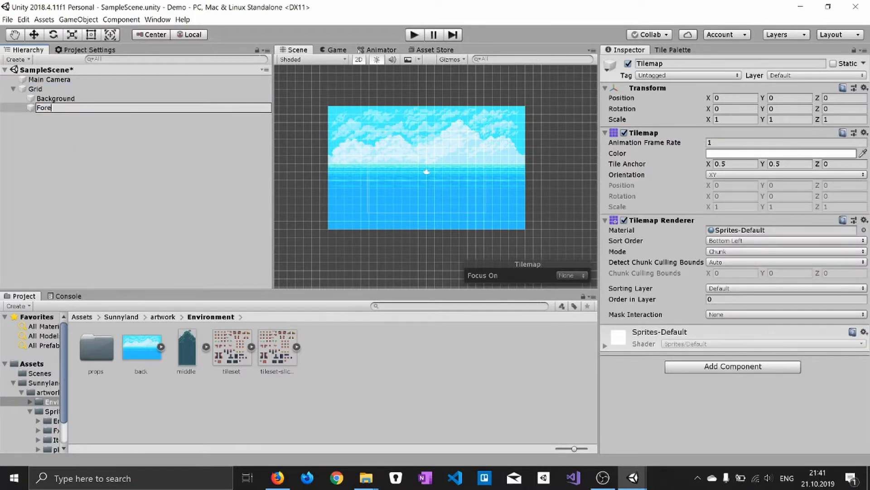
key("Return")
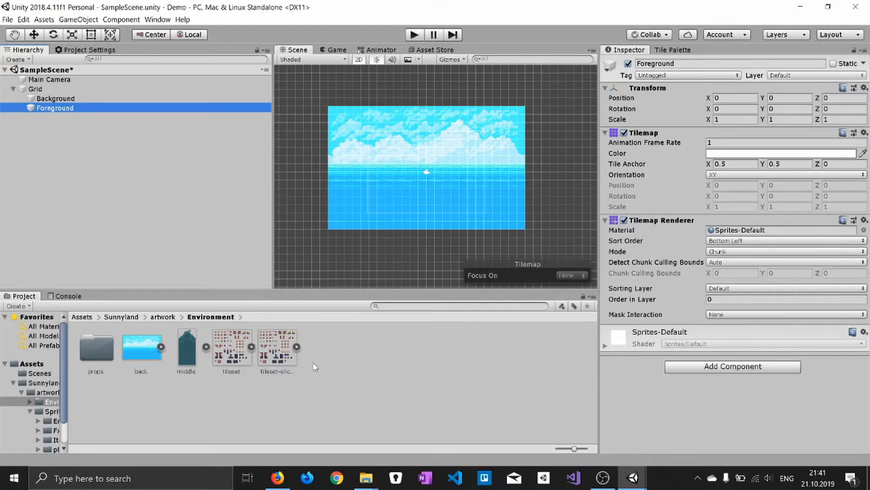
- Set the tileset image's sprite mode to Multiple and its pixels per unit to 16, and apply the import settings
left_click(230, 349)
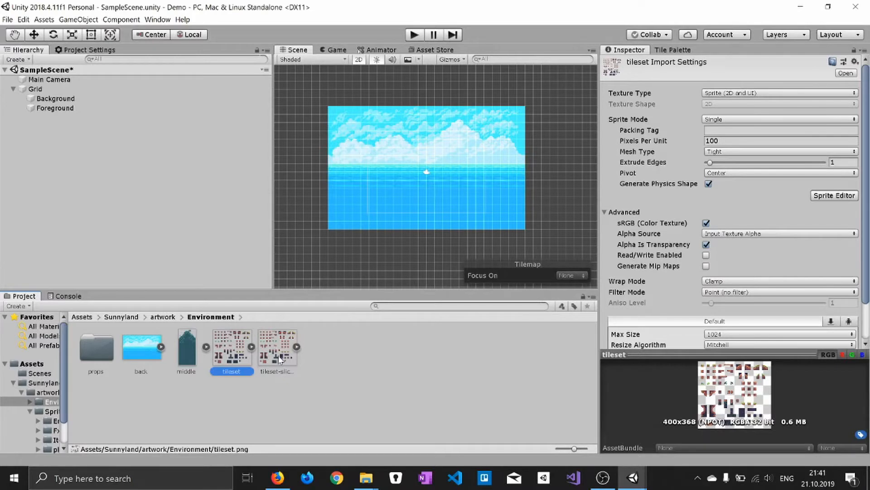
left_click(281, 358)
left_click(231, 357)
left_click(732, 120)
left_click(730, 140)
left_click(734, 141)
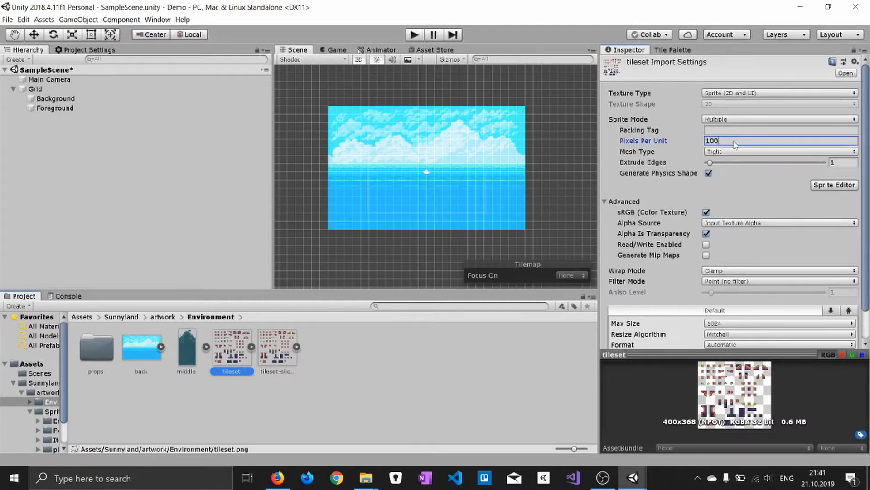
key("ctrl+a")
type("16")
scroll(771, 232, "down", 2)
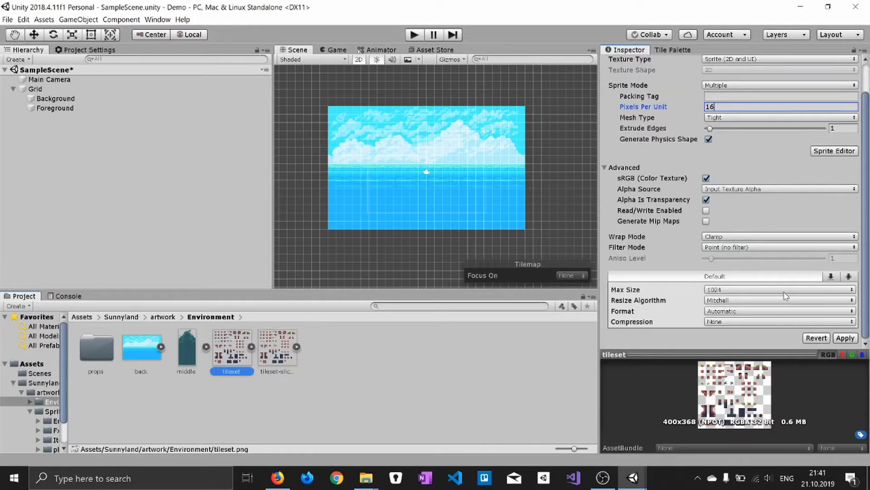
left_click(845, 338)
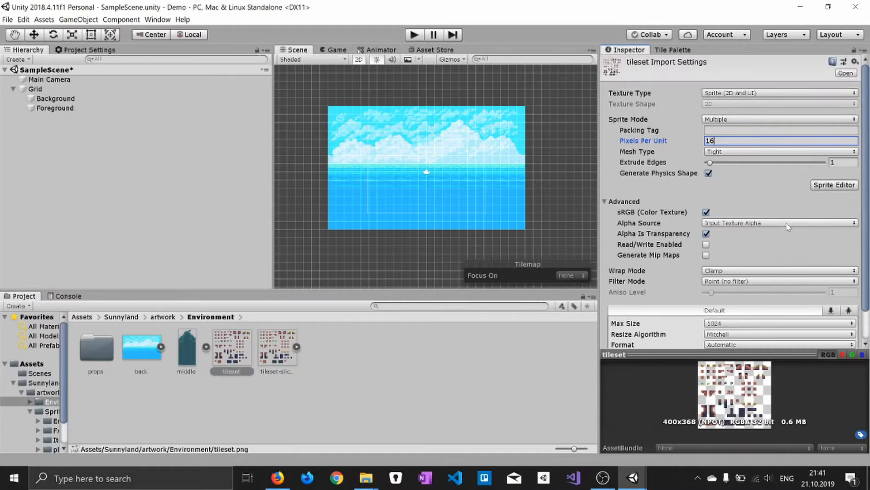
- Slice the tileset image in the Sprite Editor by a cell-size grid of 16 × 16 pixels
left_click(833, 185)
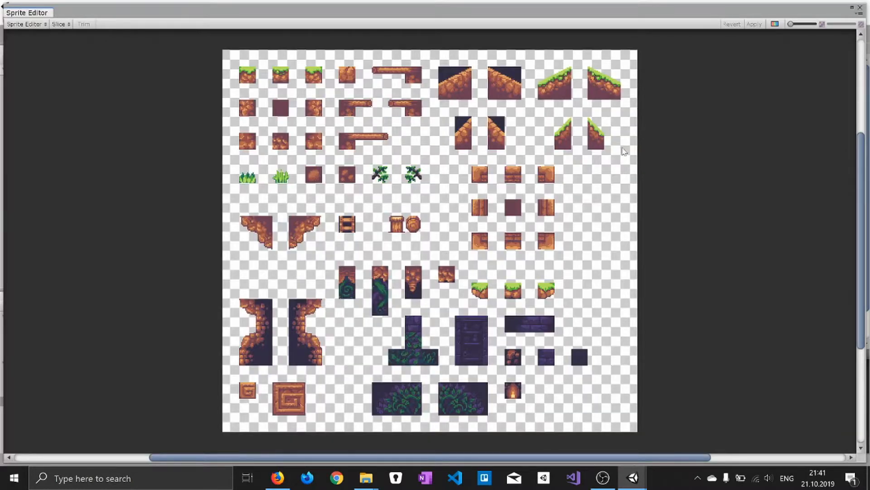
left_click(59, 24)
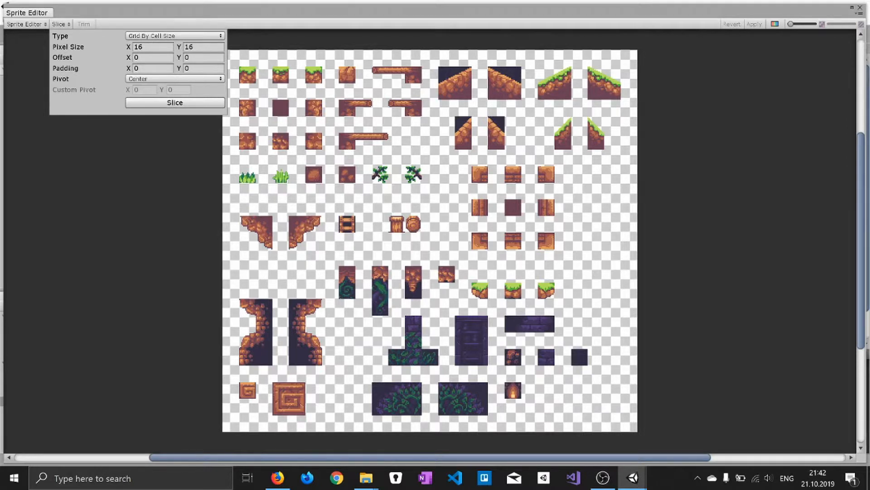
left_click(192, 109)
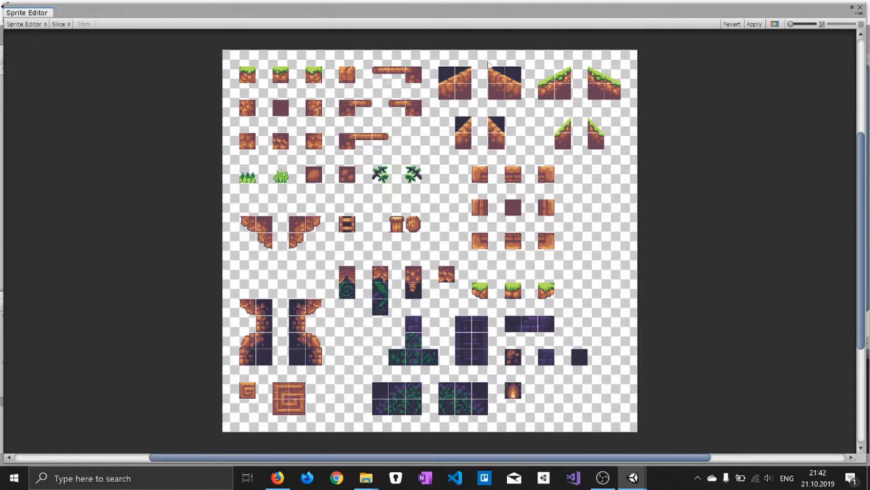
- Check several of the sliced tileset sprites, apply the slicing and close the Sprite Editor
left_click(316, 81)
left_click(347, 75)
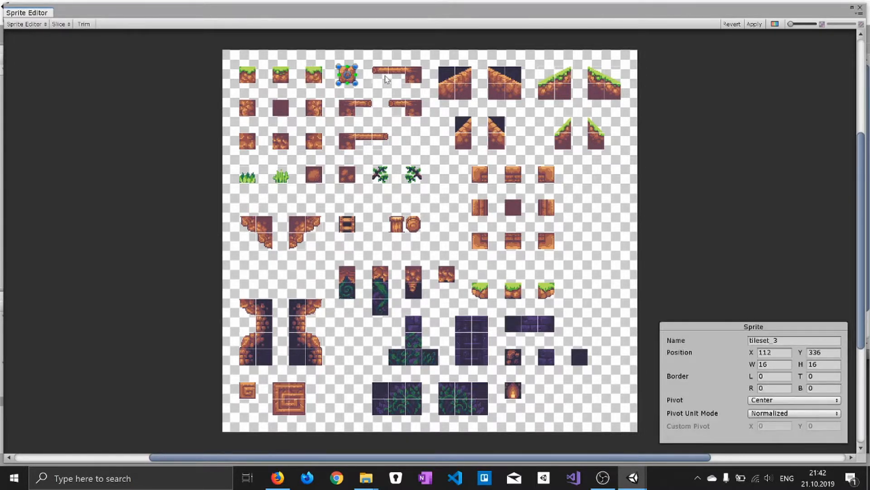
left_click(381, 71)
left_click(397, 70)
left_click(413, 75)
left_click(379, 181)
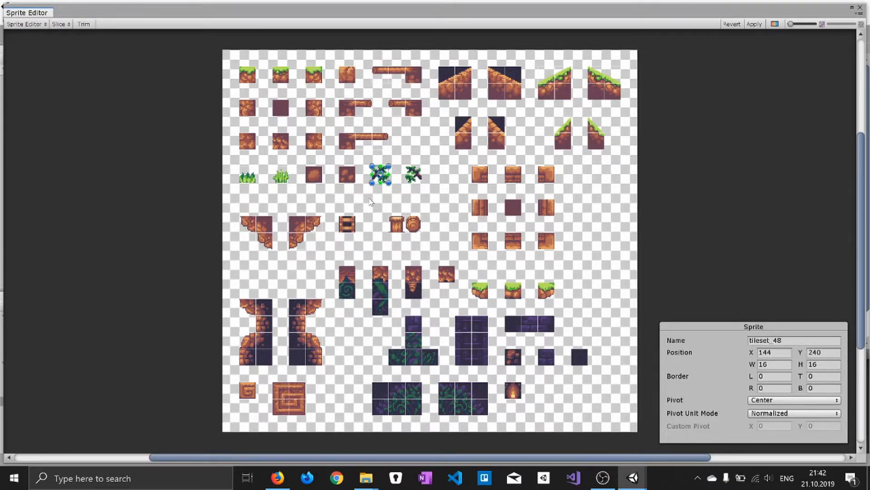
left_click(369, 200)
left_click(754, 24)
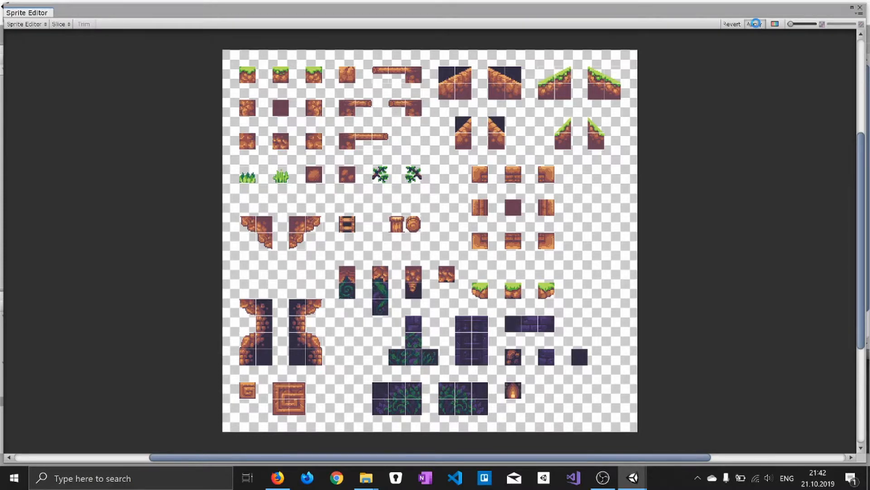
left_click(861, 8)
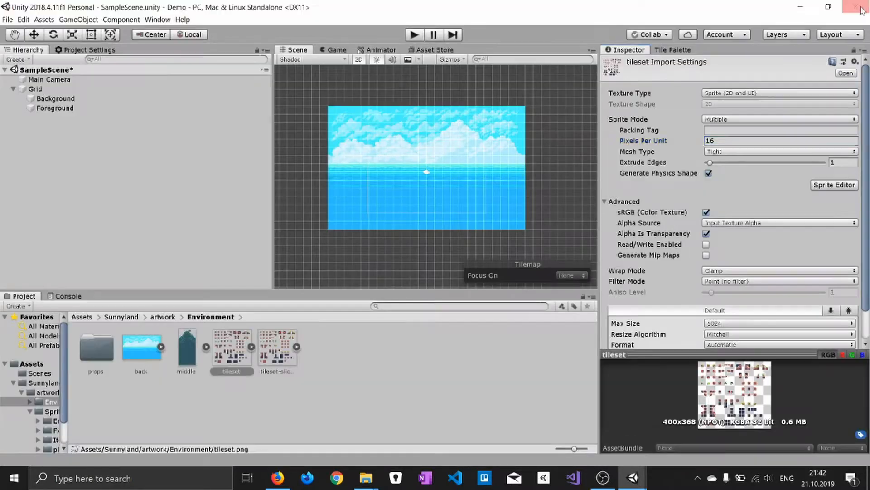
- Create a new tile palette named Foreground with a rectangular grid and automatic cell size
left_click(668, 51)
left_click(674, 96)
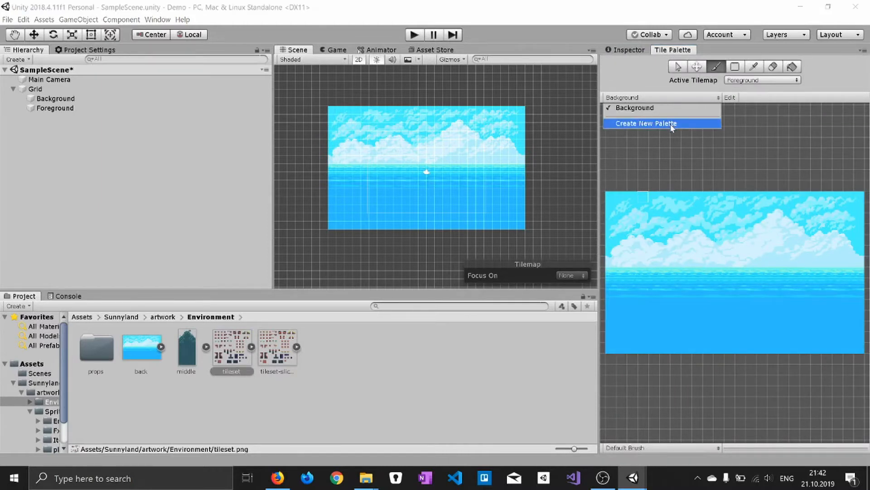
left_click(635, 124)
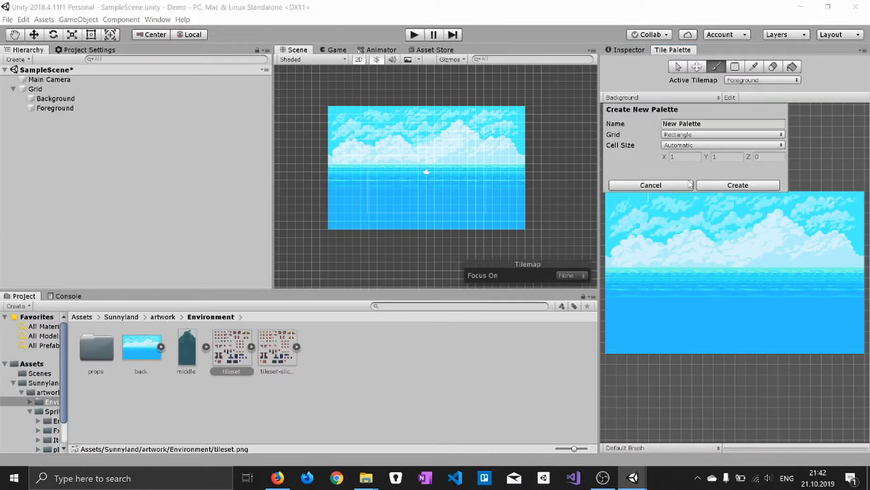
type("Foreground")
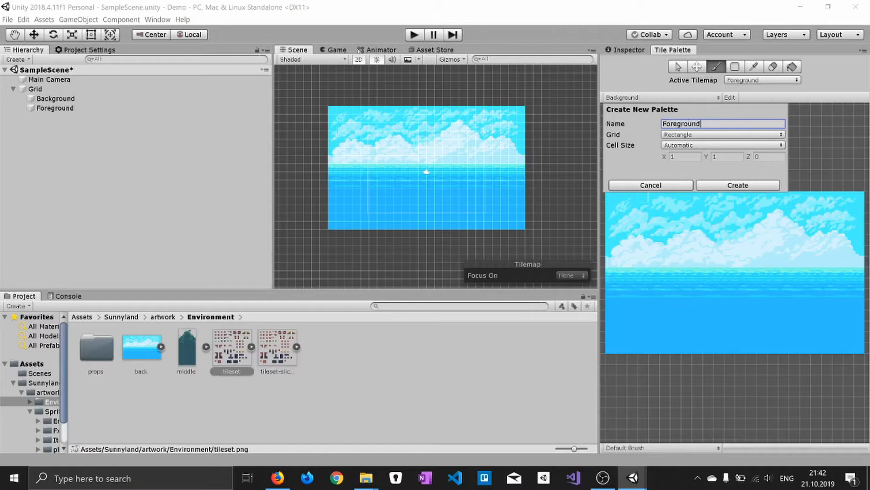
left_click(723, 185)
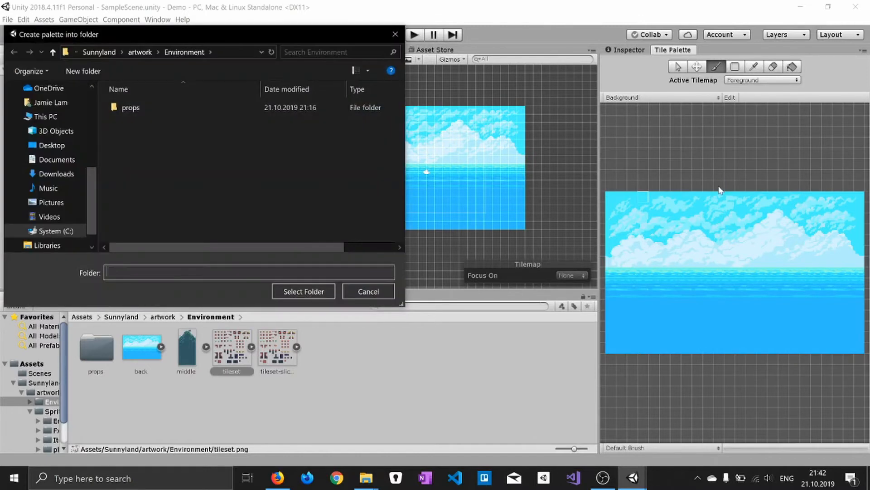
- Save the new palette directly in the Demo project's Assets folder
scroll(61, 133, "up", 5)
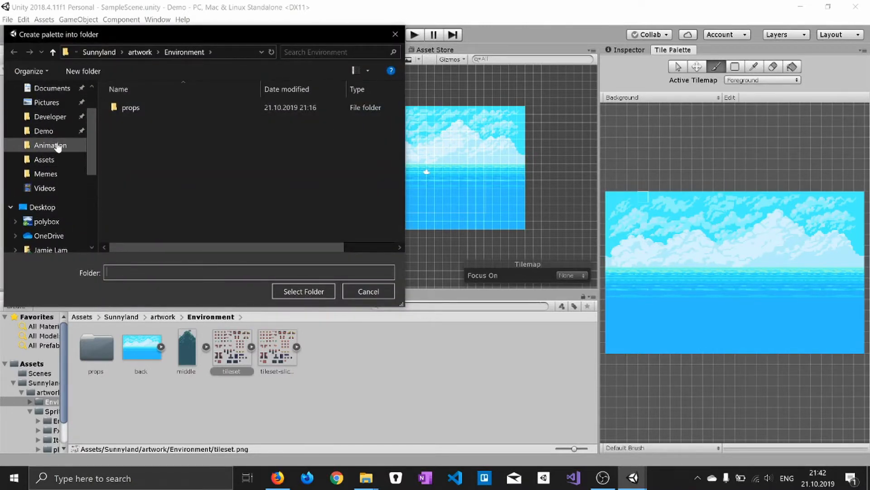
left_click(58, 146)
left_click(43, 160)
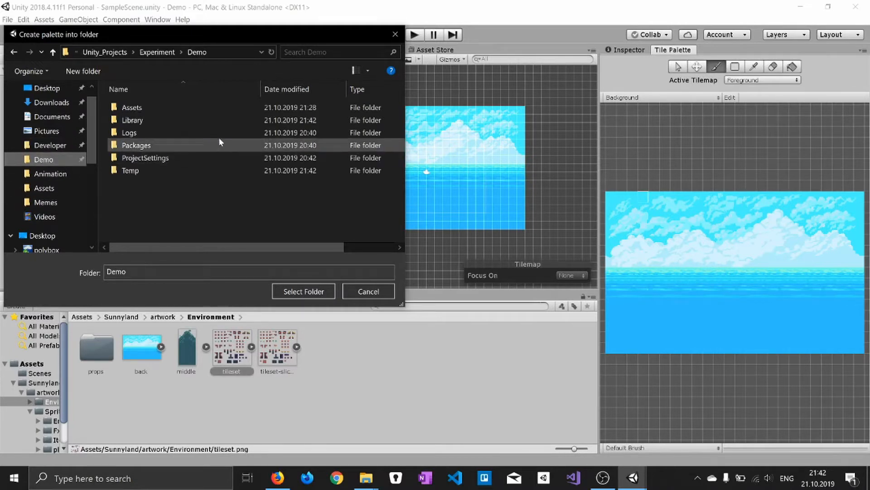
double_click(185, 109)
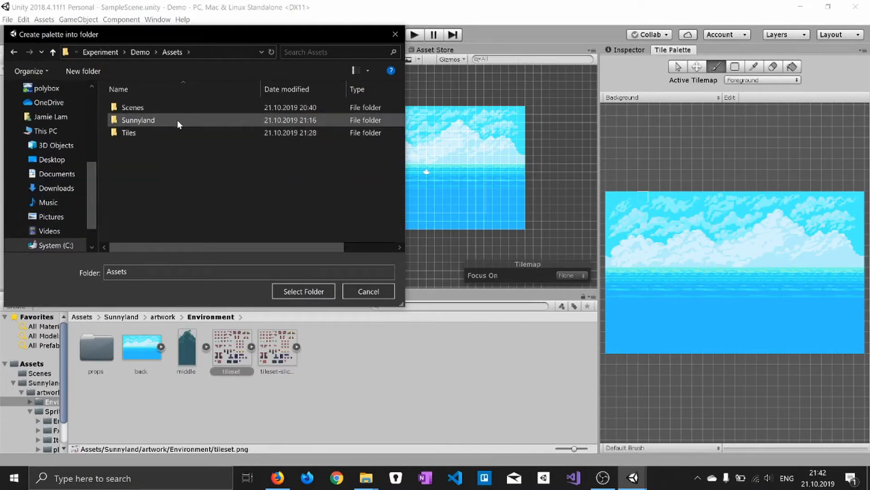
double_click(171, 121)
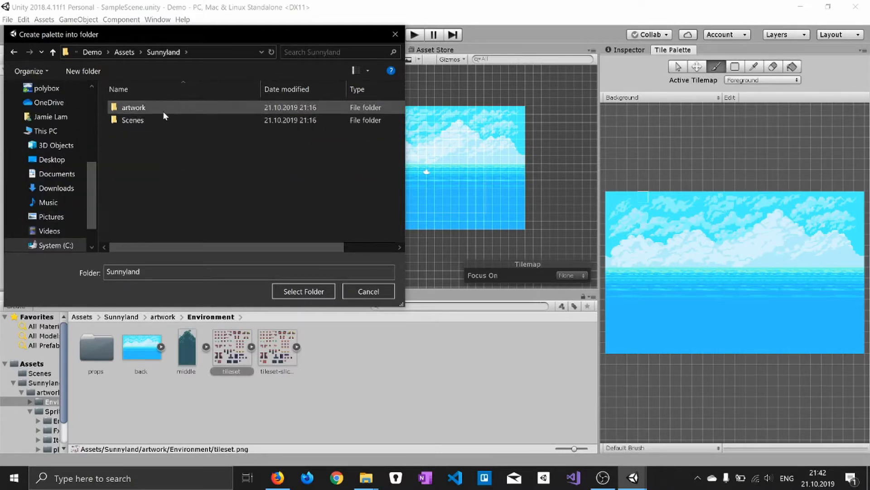
left_click(162, 107)
double_click(162, 107)
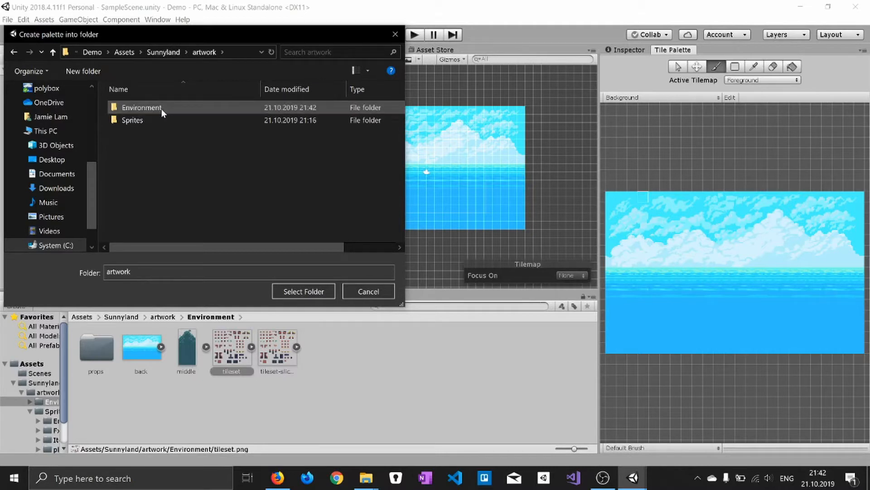
left_click(163, 53)
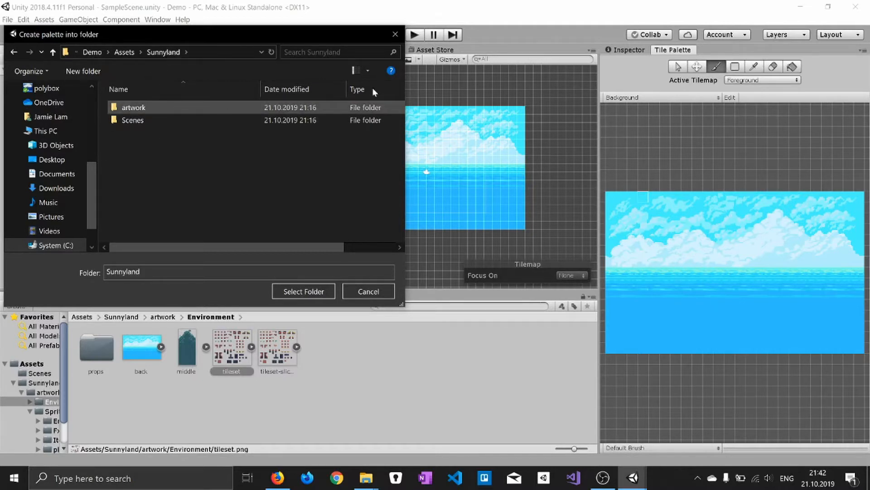
left_click(123, 52)
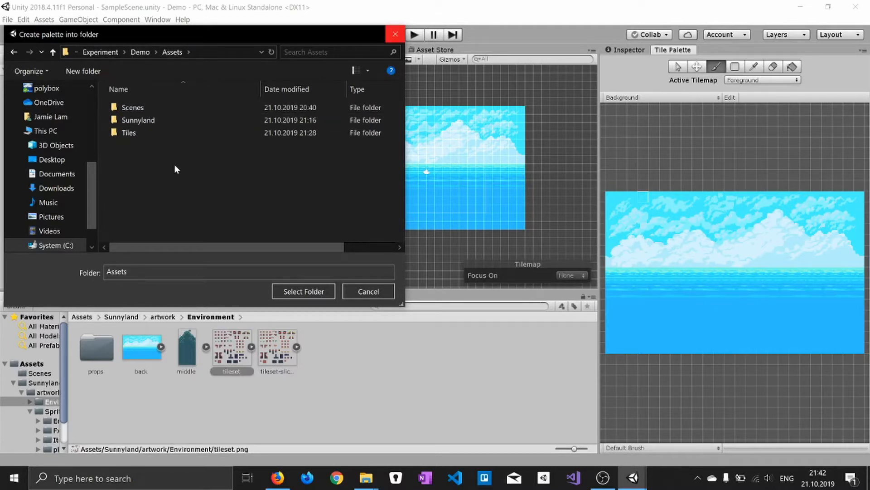
left_click(300, 291)
- Check the saved Foreground palette asset in the Assets folder
left_click(83, 316)
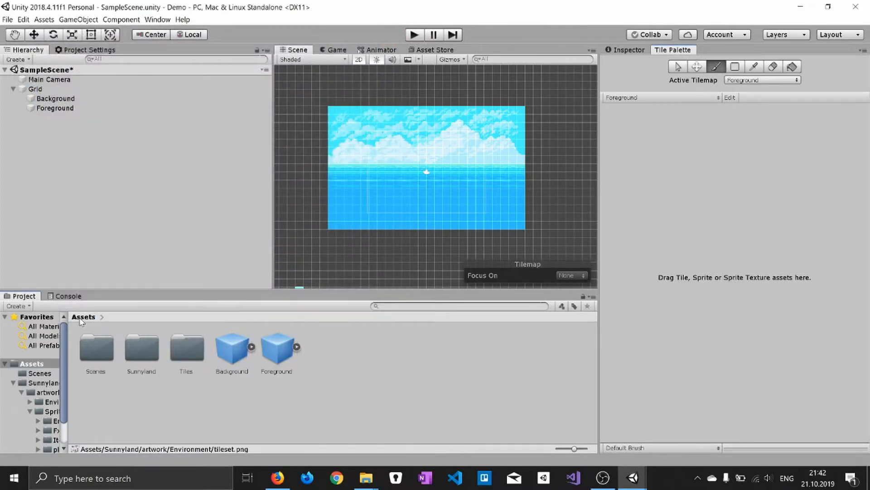
left_click(285, 354)
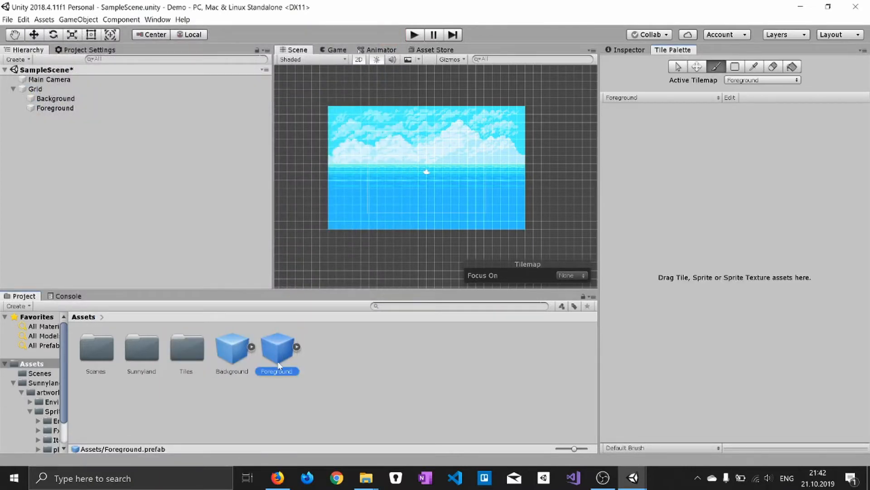
left_click(682, 150)
- Add the tileset image from Sunnyland/artwork/Environment to the Foreground palette, generating its tiles in the Assets/Tiles folder
double_click(138, 349)
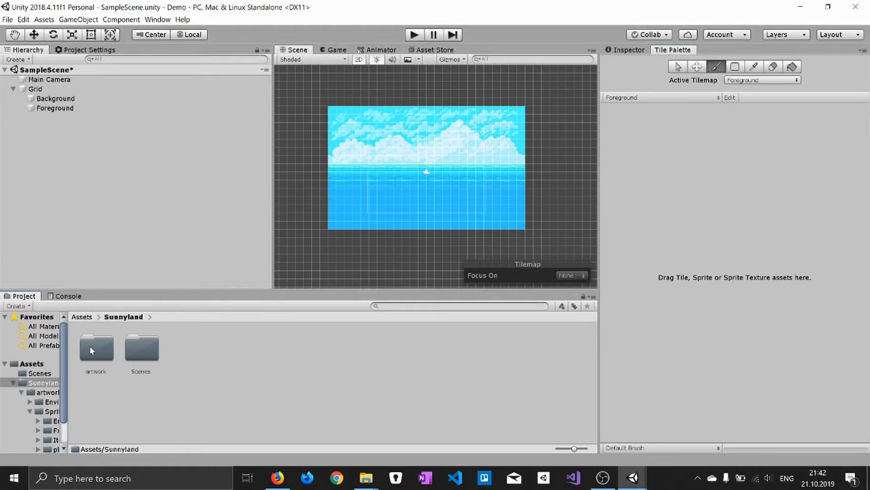
double_click(90, 346)
double_click(90, 346)
left_click_drag(226, 356, 620, 141)
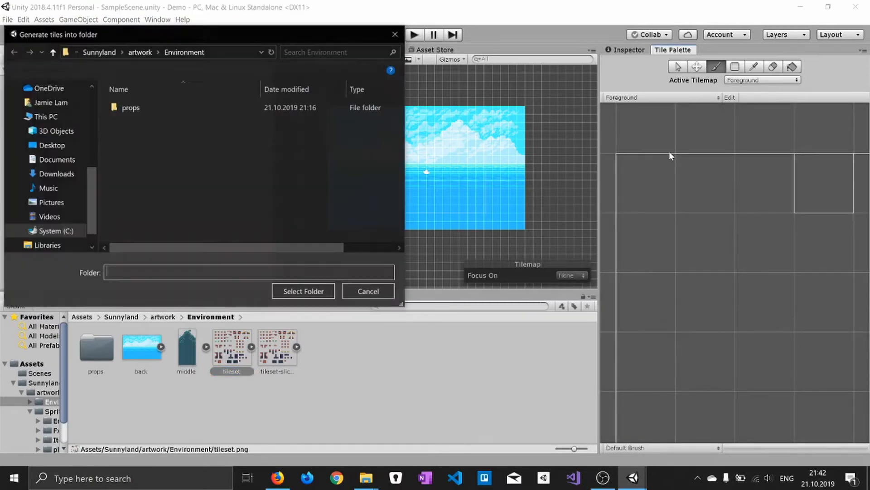
scroll(58, 163, "up", 4)
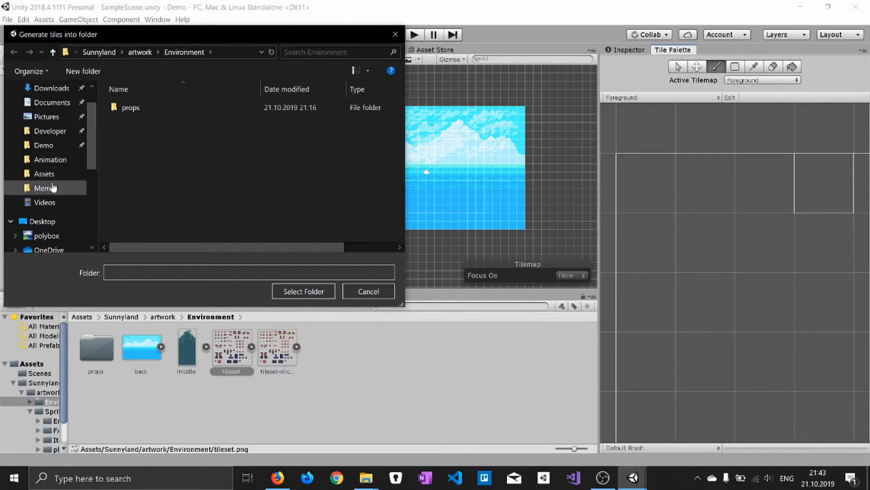
left_click(45, 146)
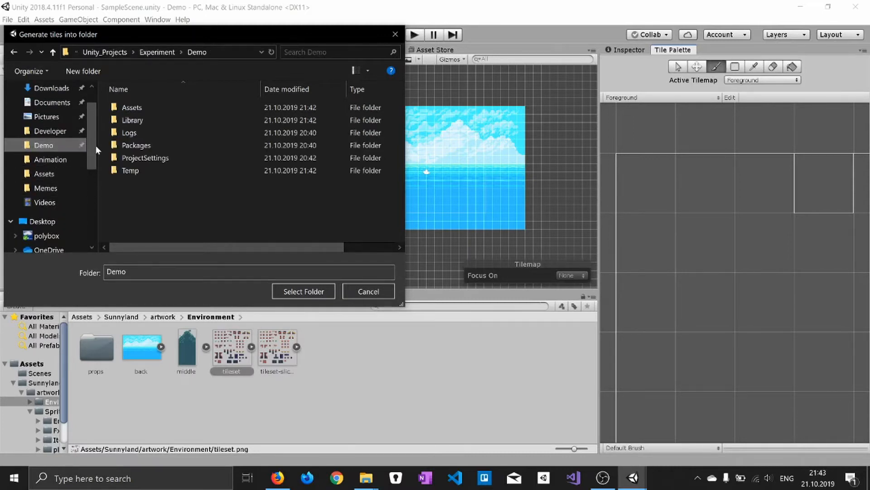
double_click(156, 108)
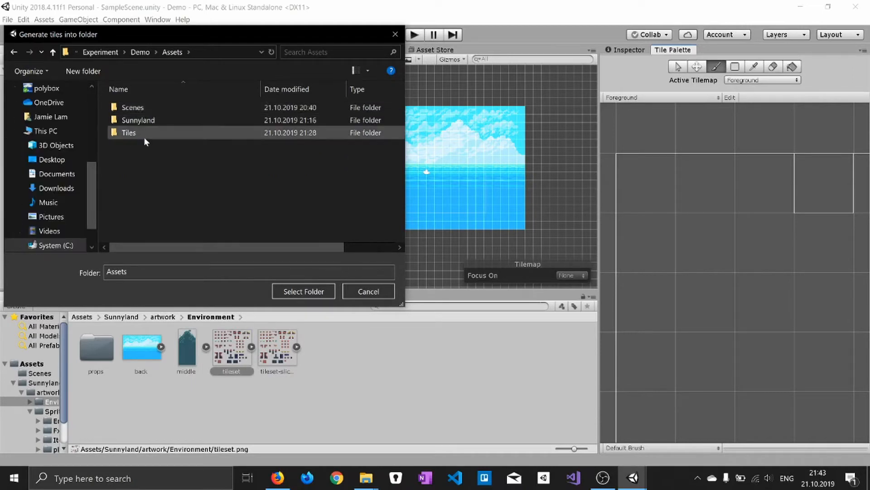
left_click(138, 134)
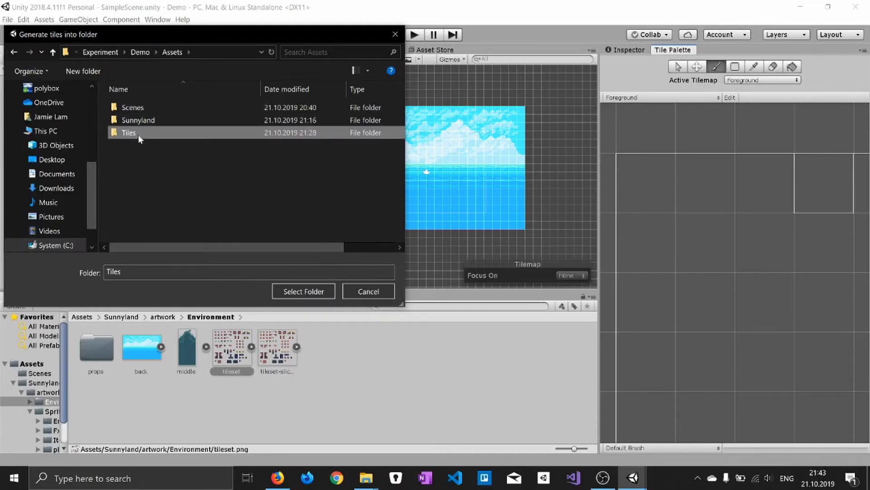
left_click(302, 292)
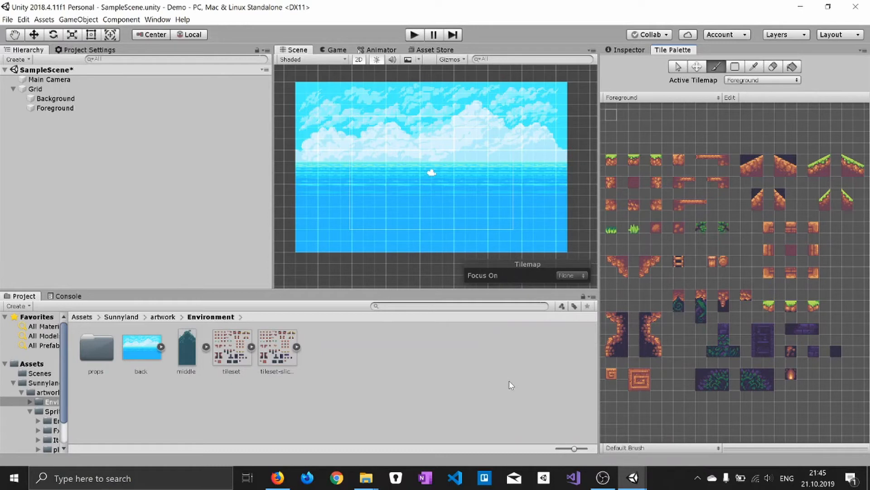
- Paint a row of grass-topped ground tiles on the Foreground tilemap along the horizon, across the full background width
left_click(65, 110)
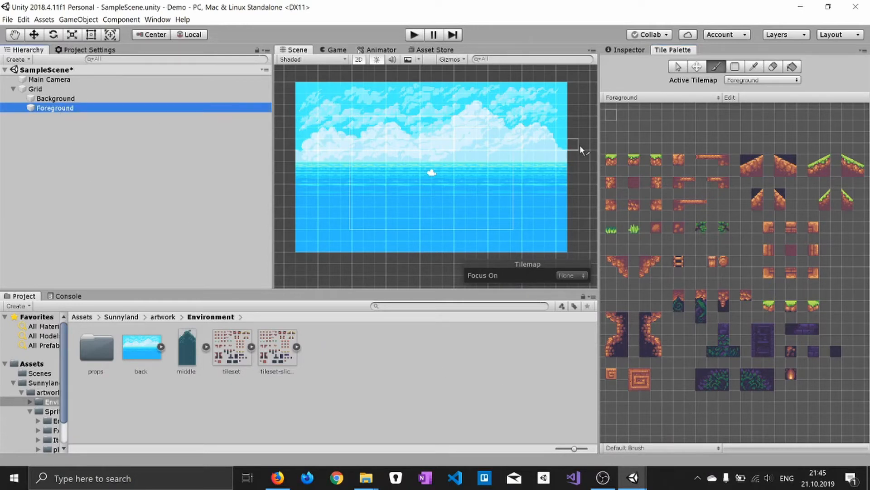
left_click(637, 160)
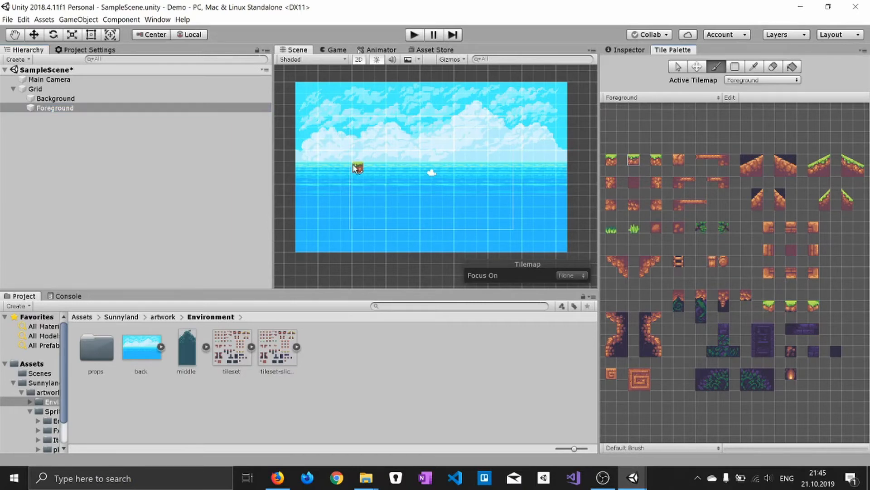
left_click_drag(320, 168, 307, 169)
left_click_drag(398, 169, 556, 170)
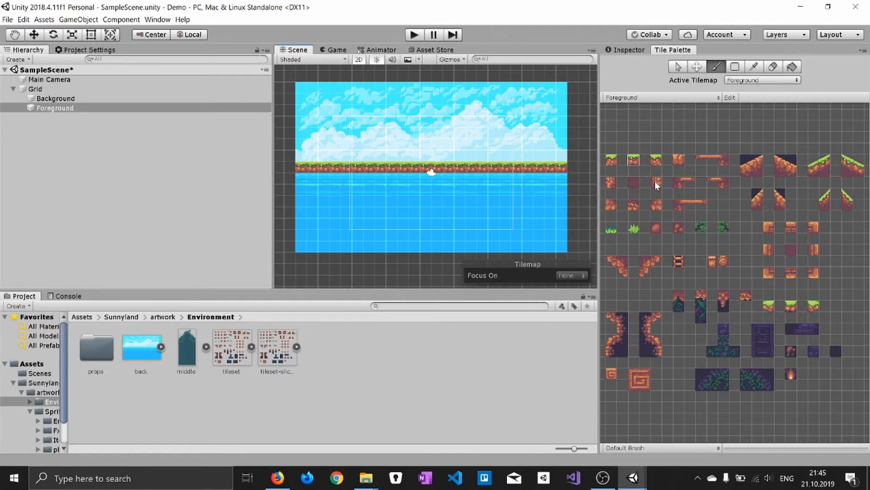
- Paint rocky edge columns down both sides of the ground, from the grass row to the background's lower edge
left_click_drag(565, 217, 564, 236)
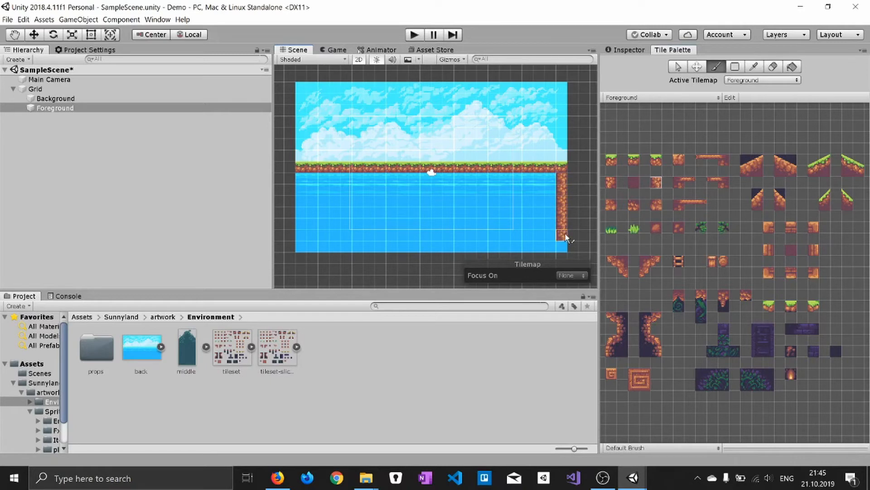
left_click(614, 184)
left_click(301, 179)
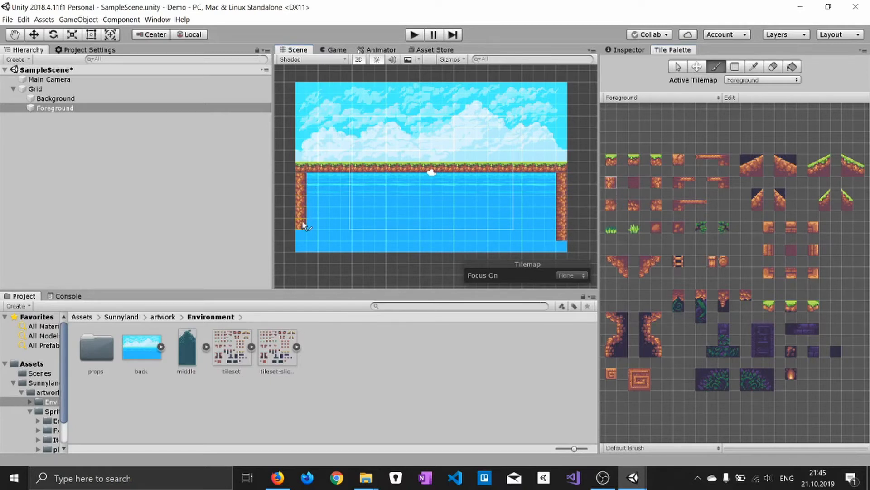
left_click(301, 234)
- Paint a row of rocky underside tiles along the background's lower edge between the two side columns
left_click(656, 205)
left_click(634, 203)
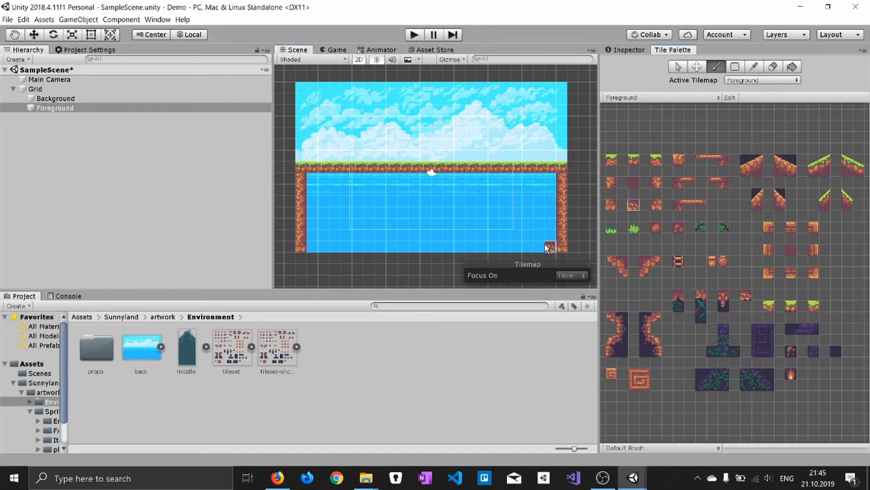
left_click_drag(491, 248, 325, 245)
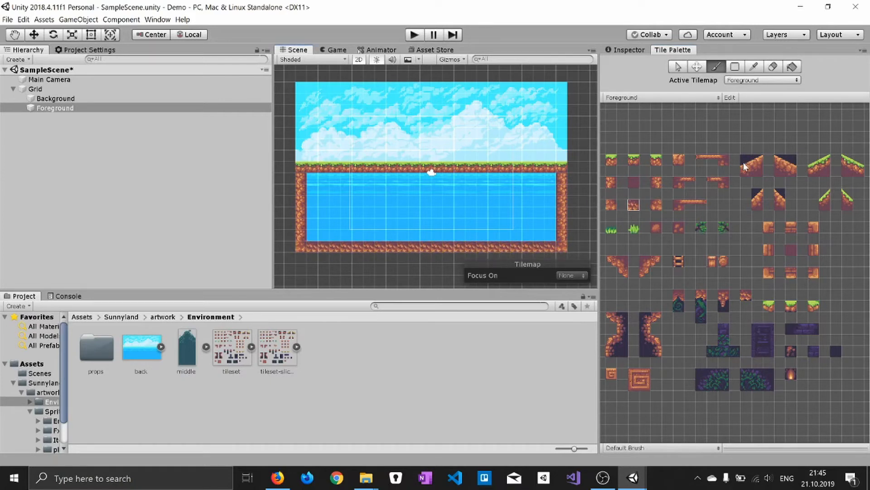
- Fill the interior of the ground frame with the plain dark earth tile
left_click(634, 183)
mouse_move(317, 176)
left_mouse_down()
mouse_move(318, 227)
mouse_move(553, 227)
left_mouse_up()
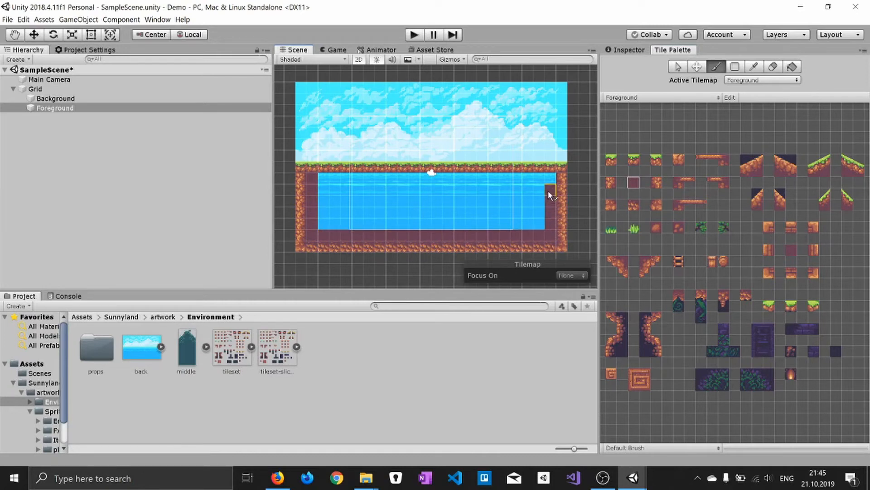
mouse_move(548, 190)
left_mouse_down()
mouse_move(515, 181)
mouse_move(319, 183)
left_mouse_up()
mouse_move(324, 213)
left_mouse_down()
mouse_move(322, 222)
mouse_move(465, 228)
left_mouse_up()
mouse_move(535, 222)
left_mouse_down()
mouse_move(335, 211)
mouse_move(500, 206)
mouse_move(445, 192)
mouse_move(352, 194)
left_mouse_up()
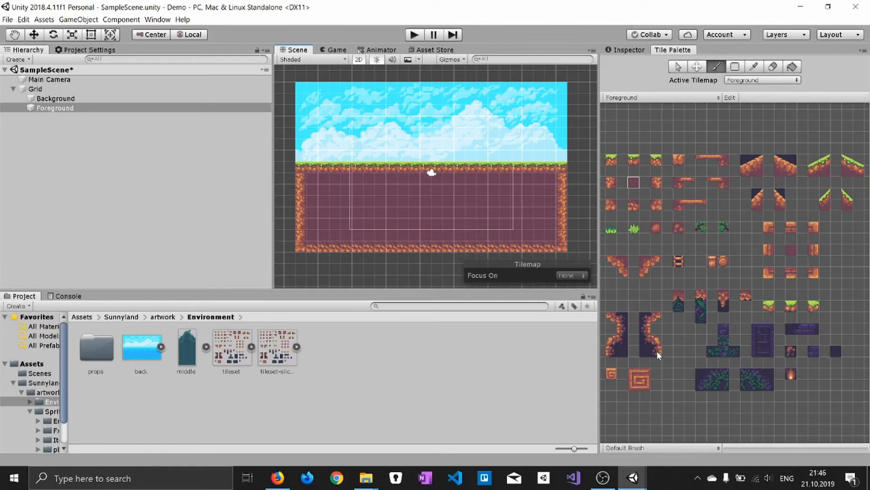
- Stack the tall rocky cliff tiles up the left side above the grass, and erase the part extending above the background
left_click_drag(657, 351, 644, 319)
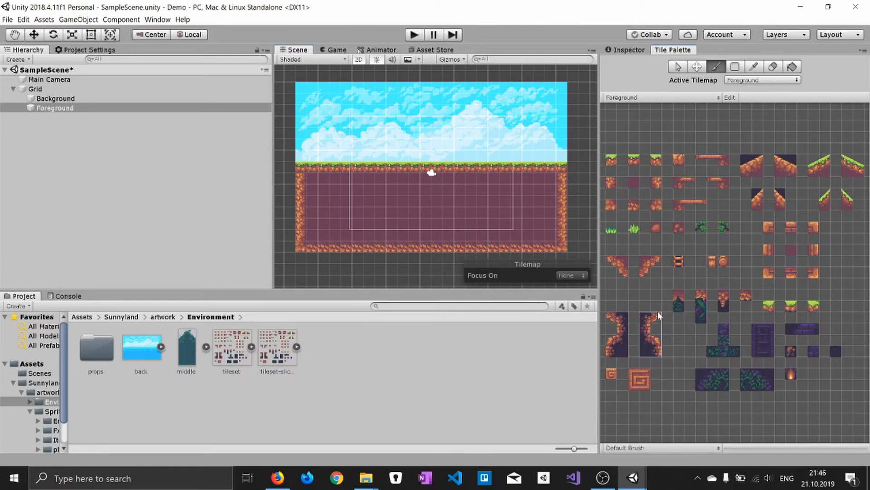
left_click(304, 127)
left_click(304, 81)
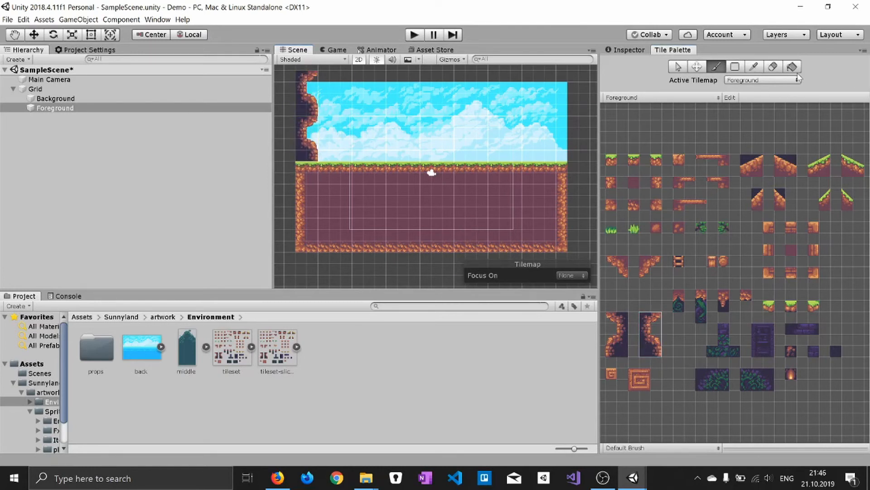
left_click(773, 67)
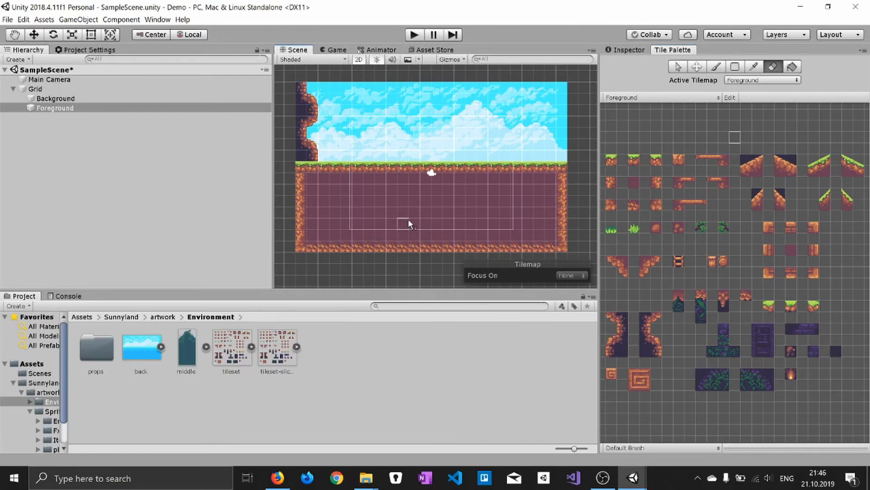
- Place a gentle grassy upward slope right of the ground's centre and extend a raised grass row to the right edge
left_click(820, 175)
left_click(716, 66)
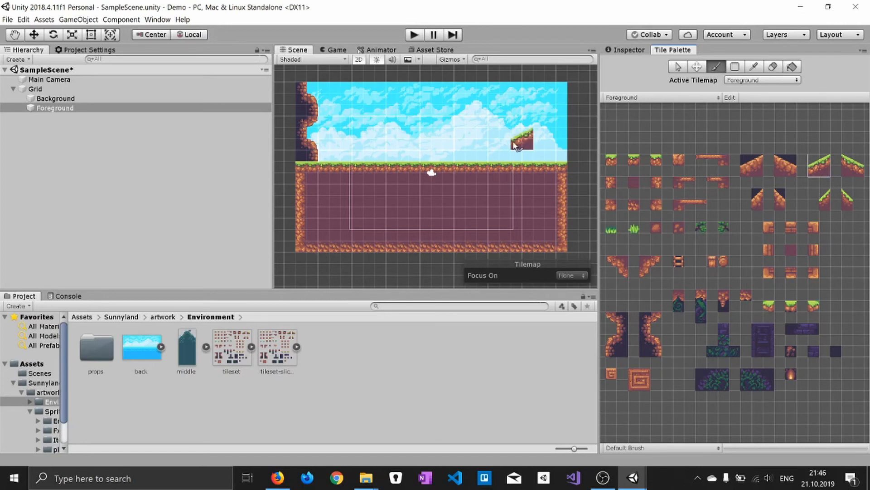
left_click(454, 162)
left_click(634, 159)
left_click_drag(474, 158, 564, 158)
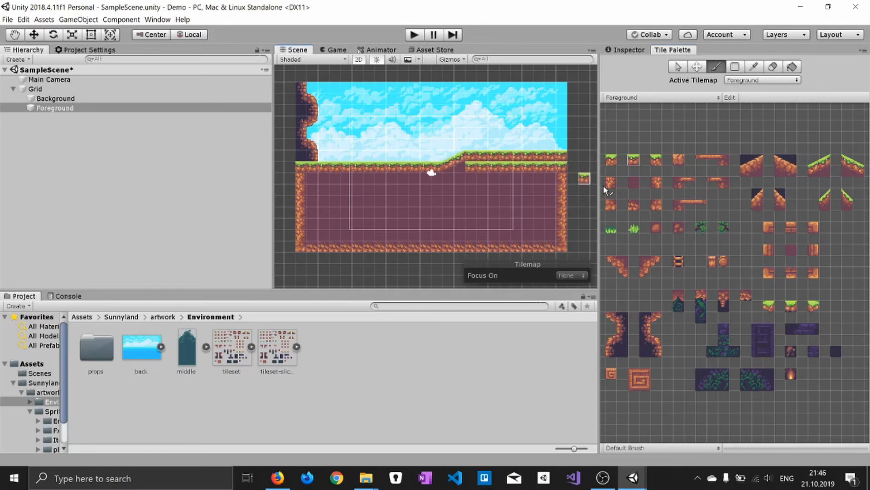